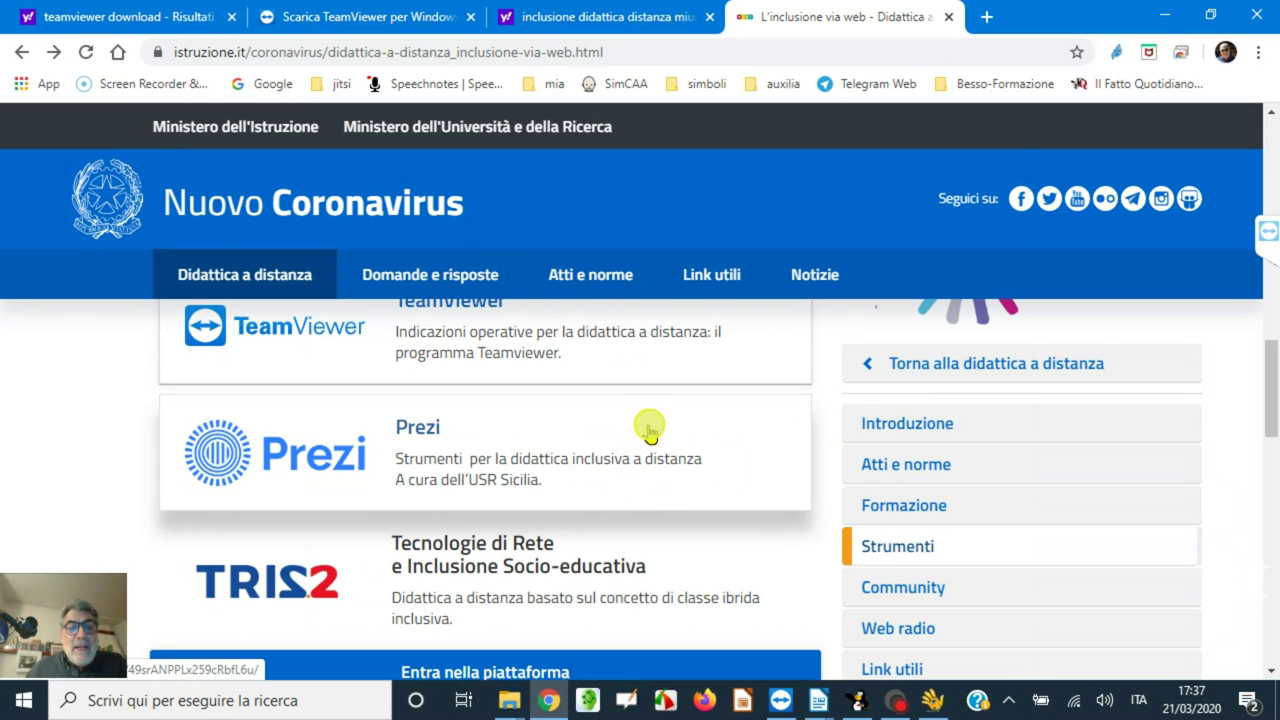
- Scroll the istruzione.it inclusion page to show the 'La formazione' and 'Gli strumenti' sections
scroll(649, 432, up, 3)
scroll(650, 432, down, 1)
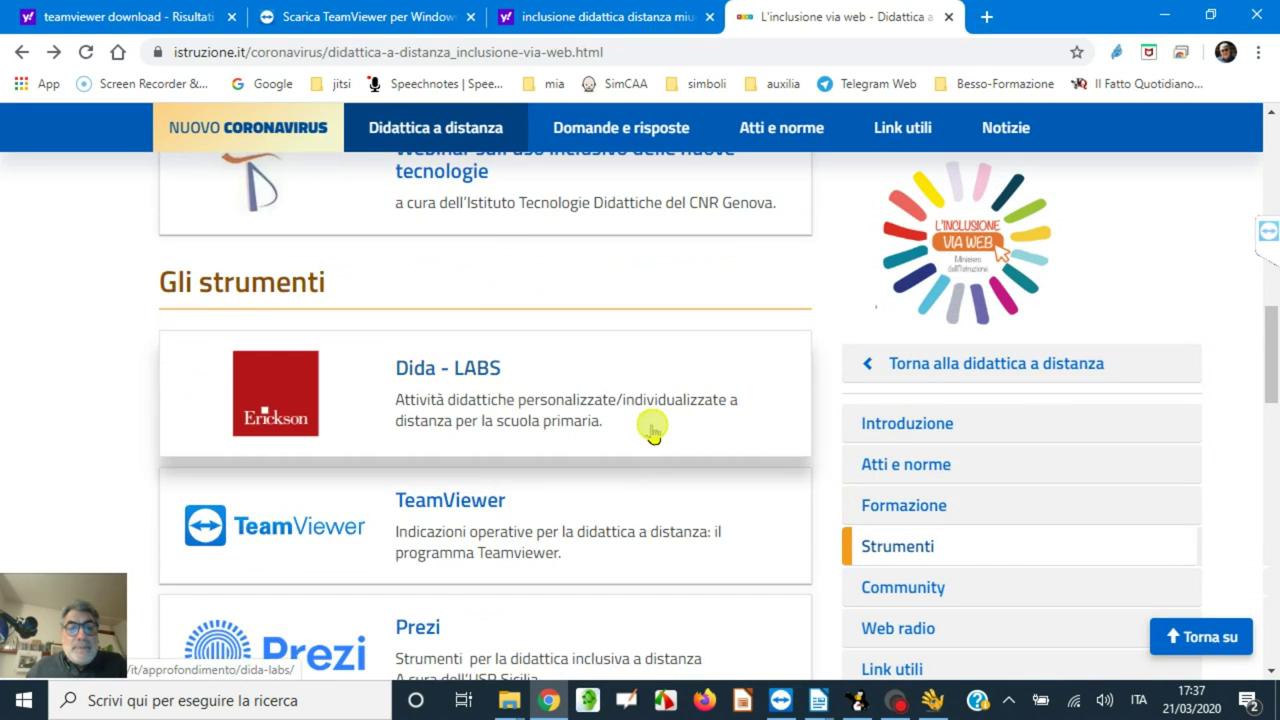
scroll(652, 432, up, 2)
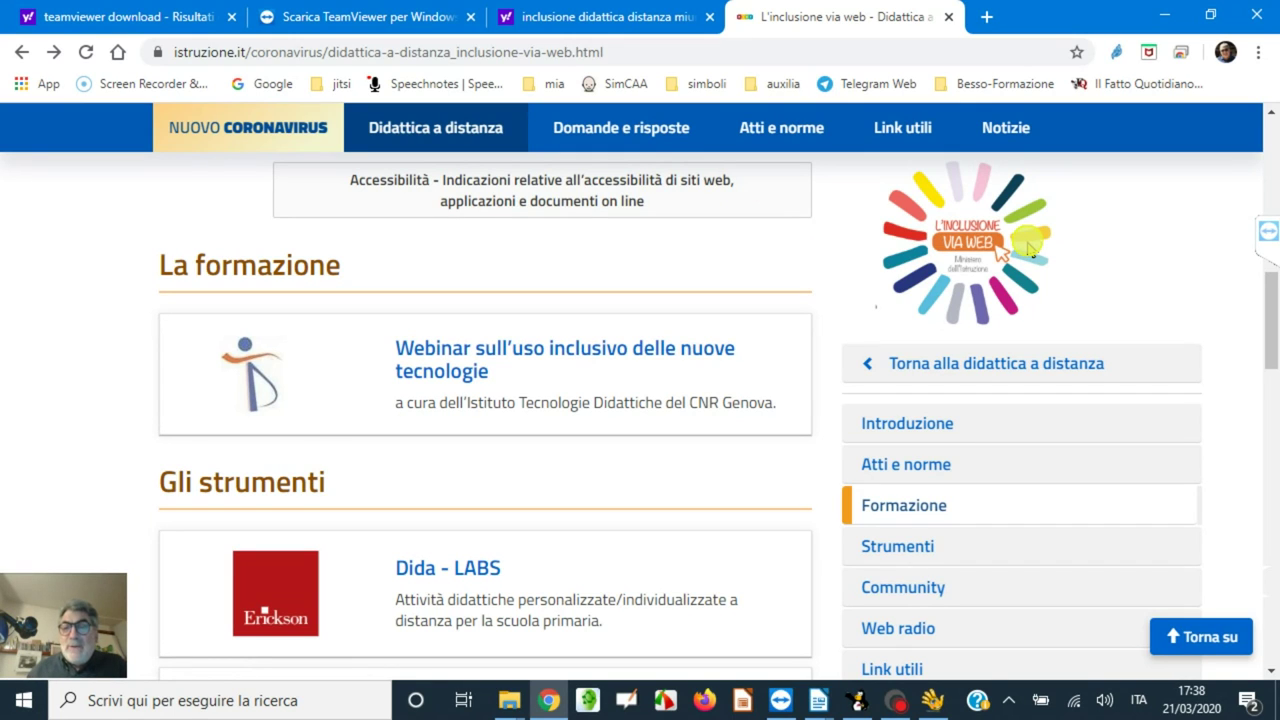
- Switch to the 'Scarica TeamViewer per Windows' tab, select its web address, then minimize Chrome
click(335, 18)
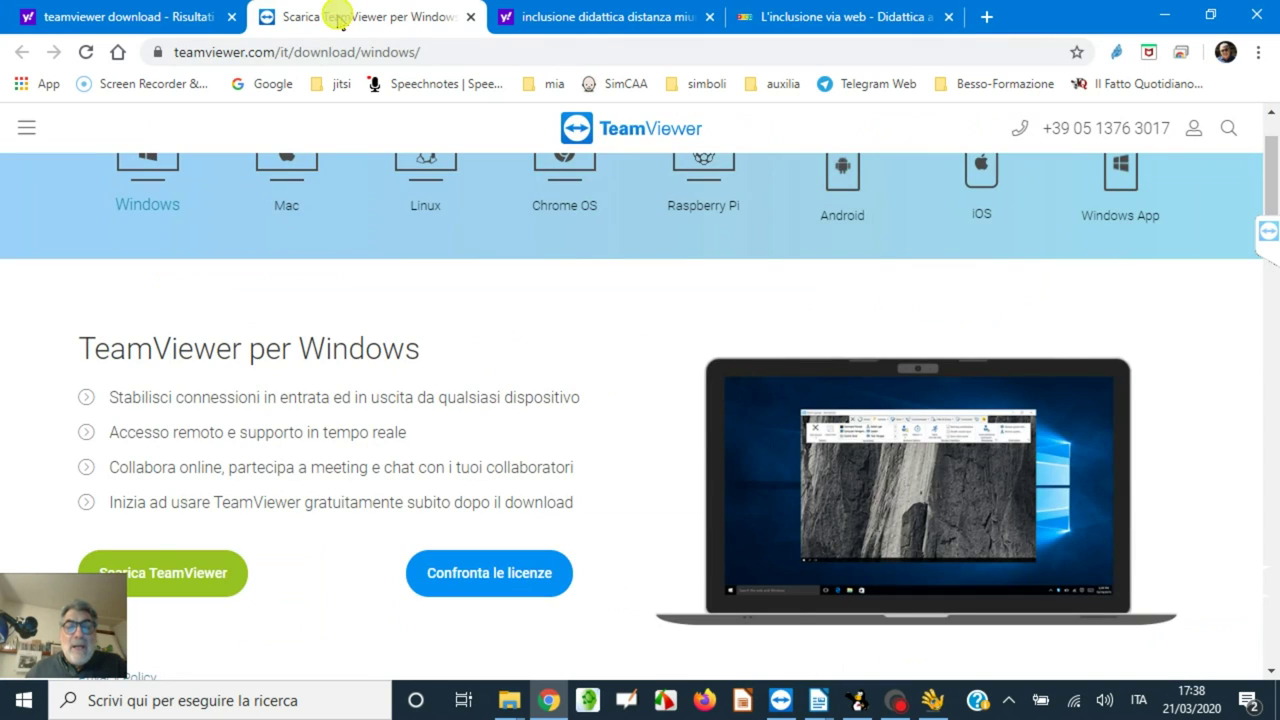
drag(177, 58, 440, 57)
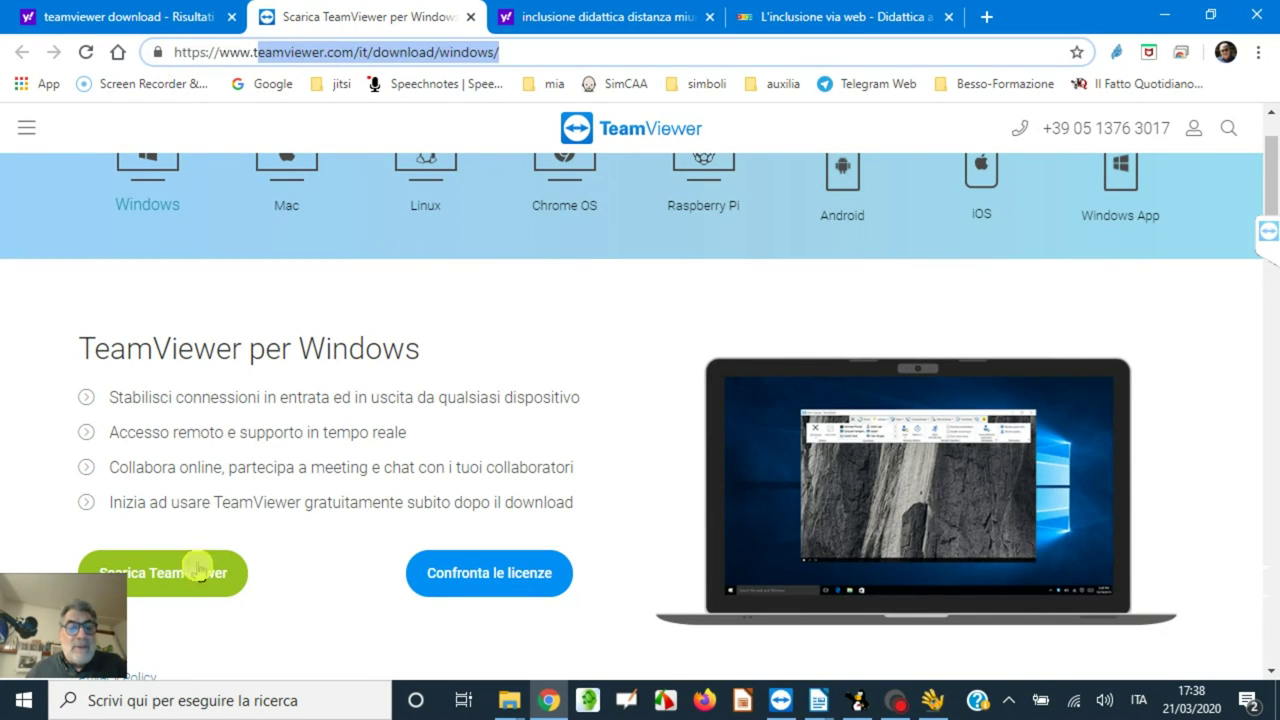
scroll(500, 334, up, 1)
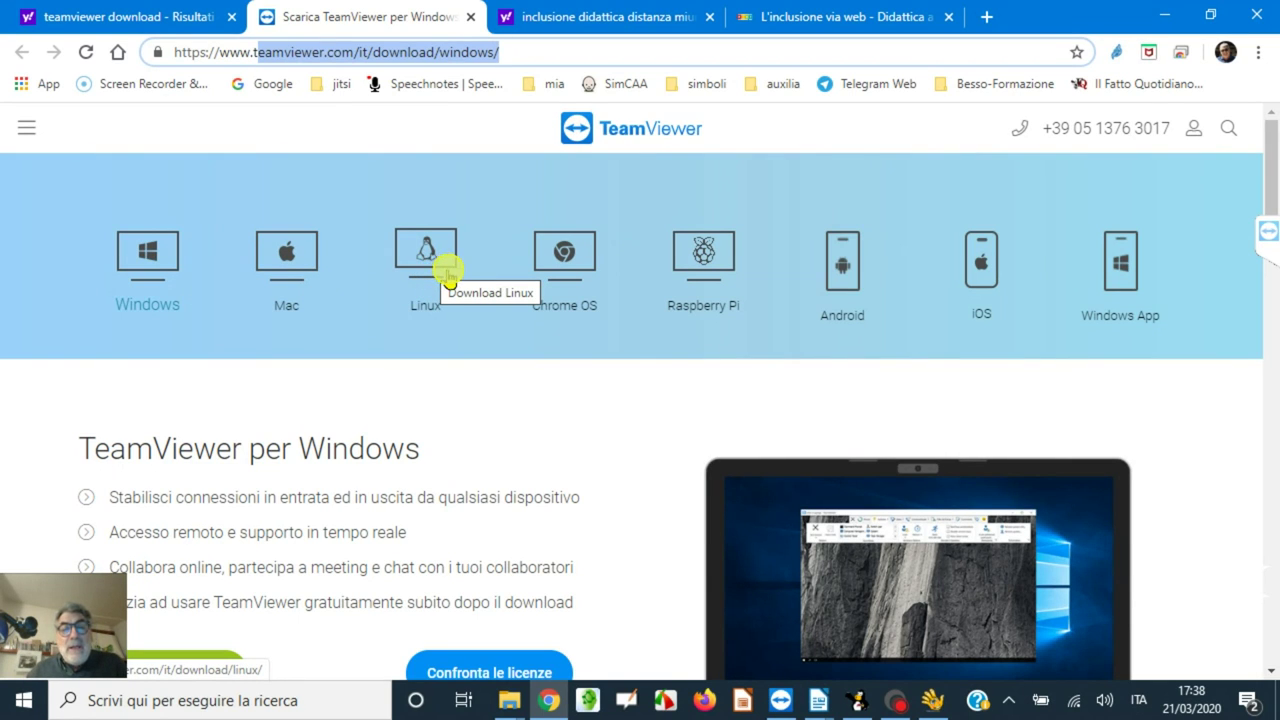
scroll(590, 295, down, 2)
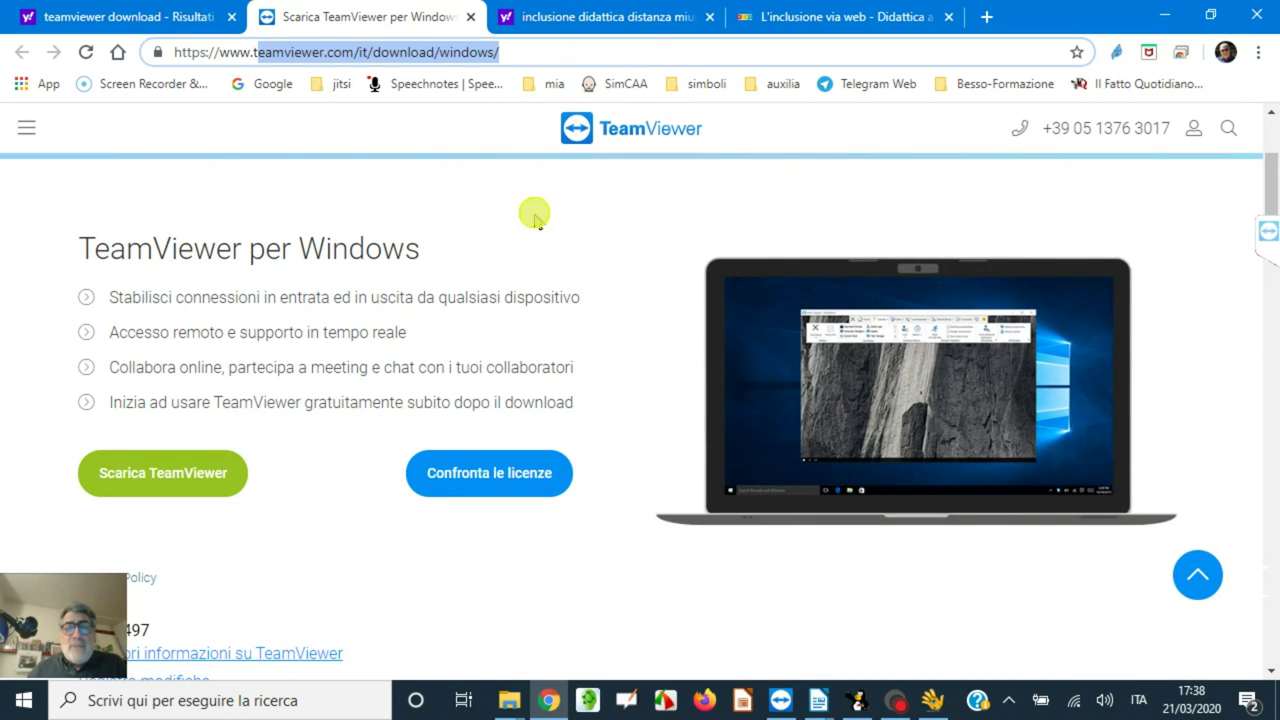
click(1171, 15)
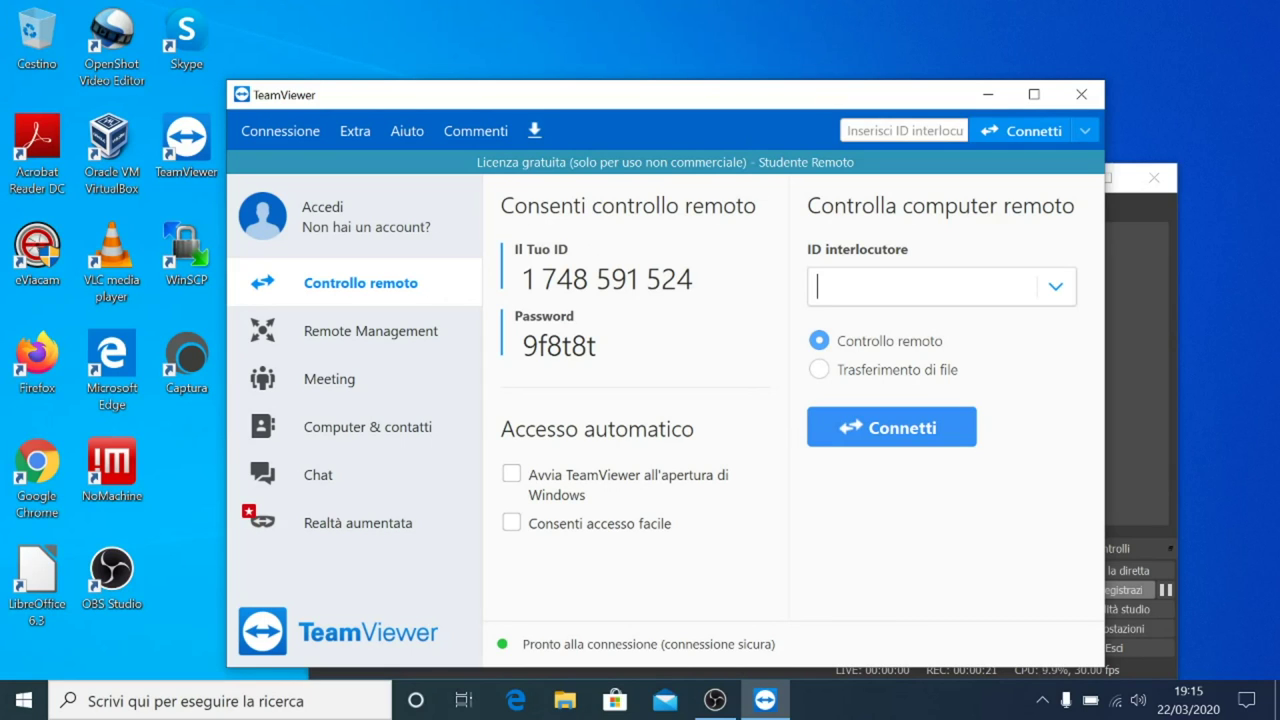
- Generate a new dynamic password with 'Genera una nuova password dinamica'
click(178, 150)
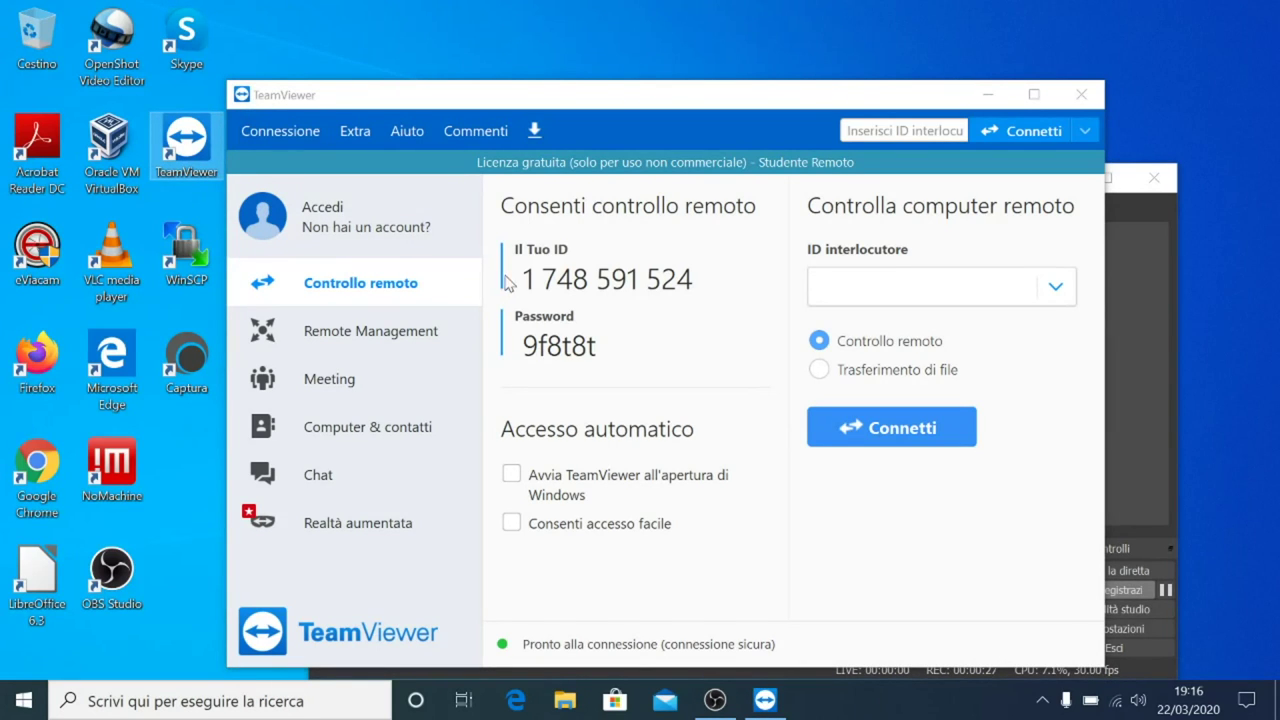
mouse_move(609, 323)
click(750, 346)
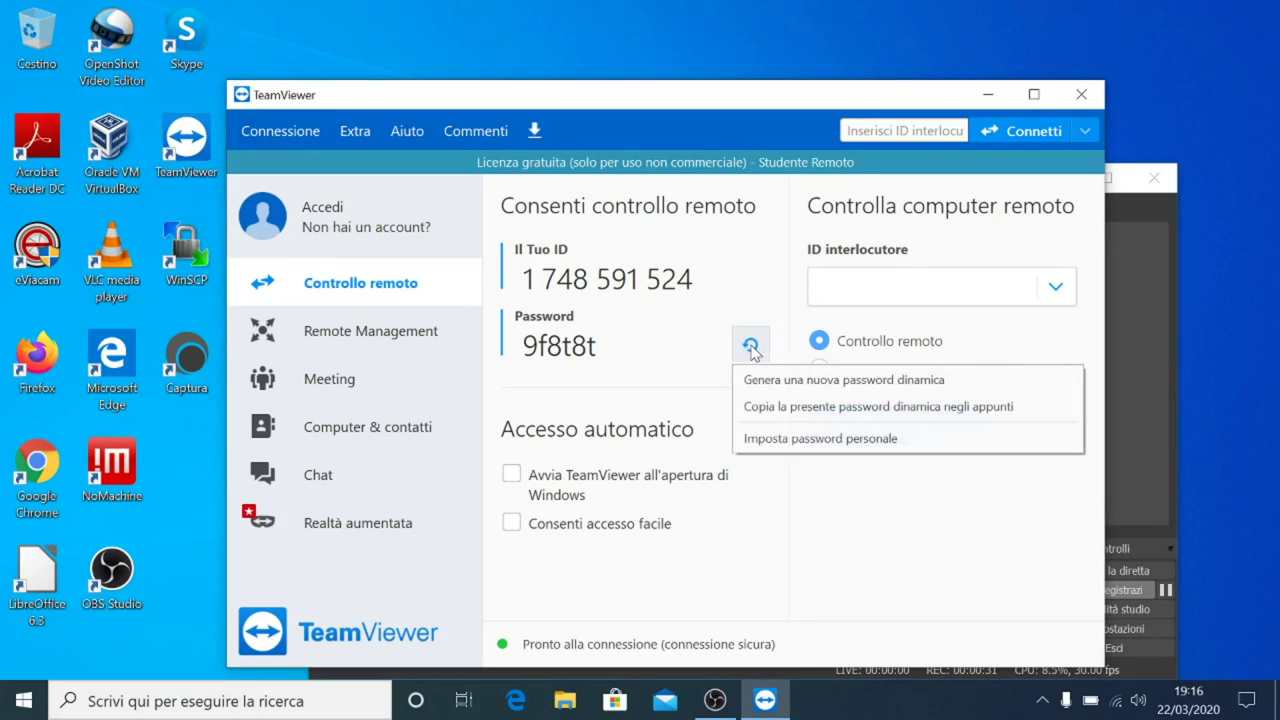
click(751, 380)
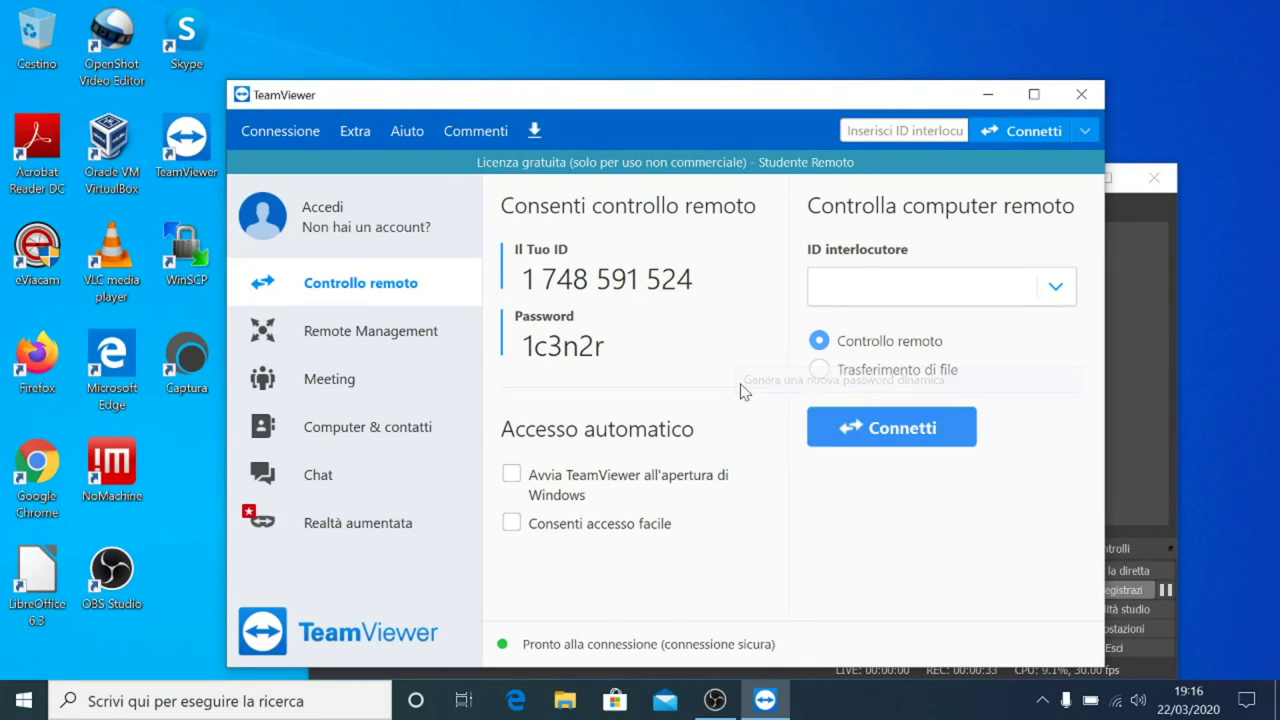
- Try entering a partner ID, then select the displayed password text
mouse_move(645, 317)
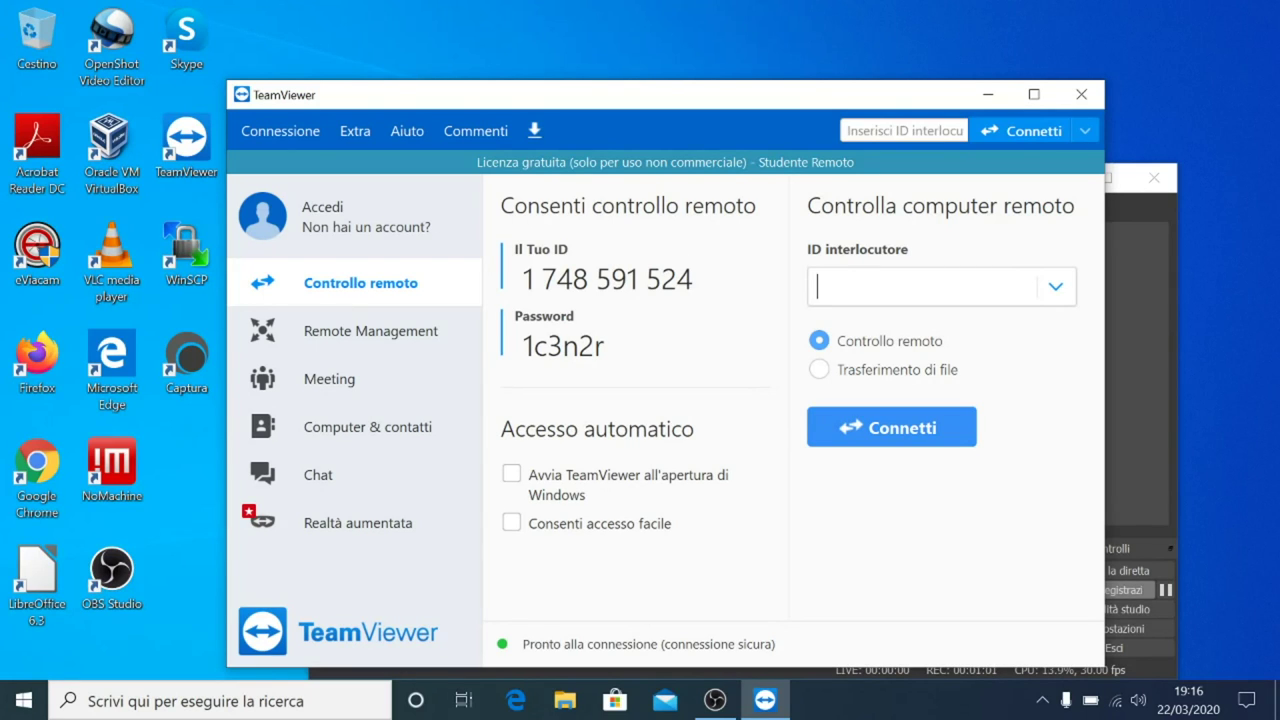
text(123456789)
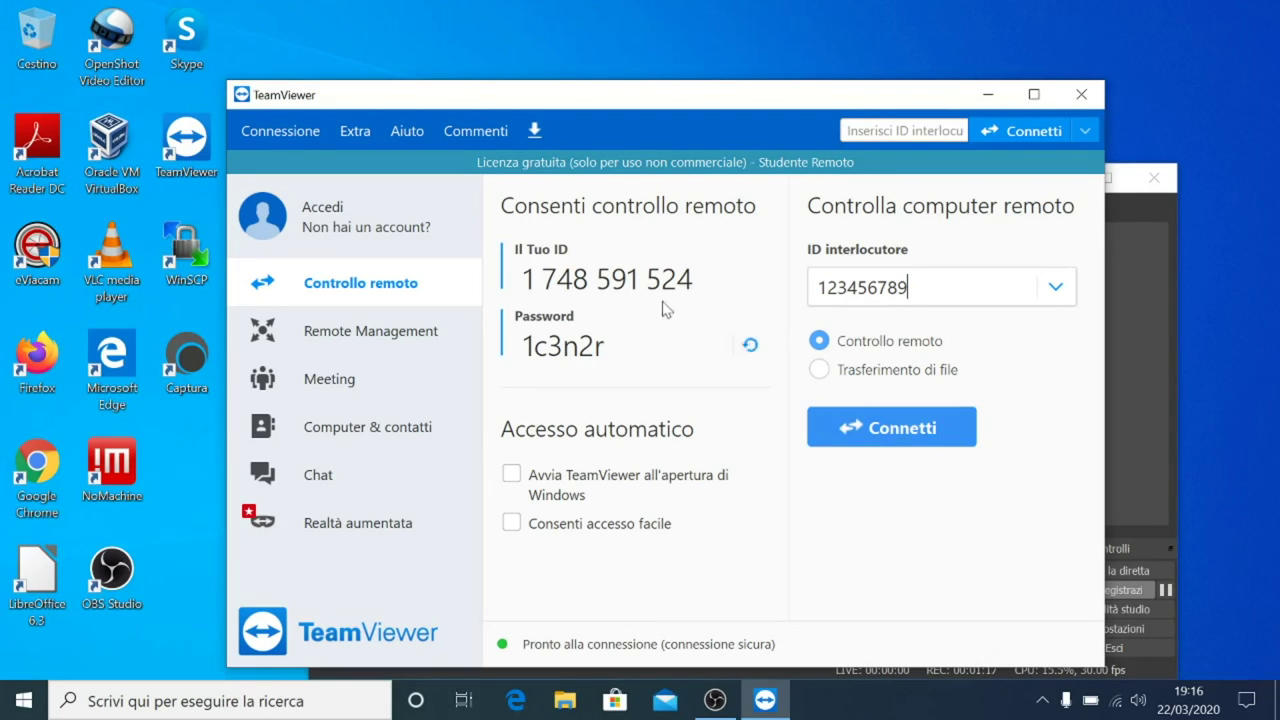
double_click(563, 345)
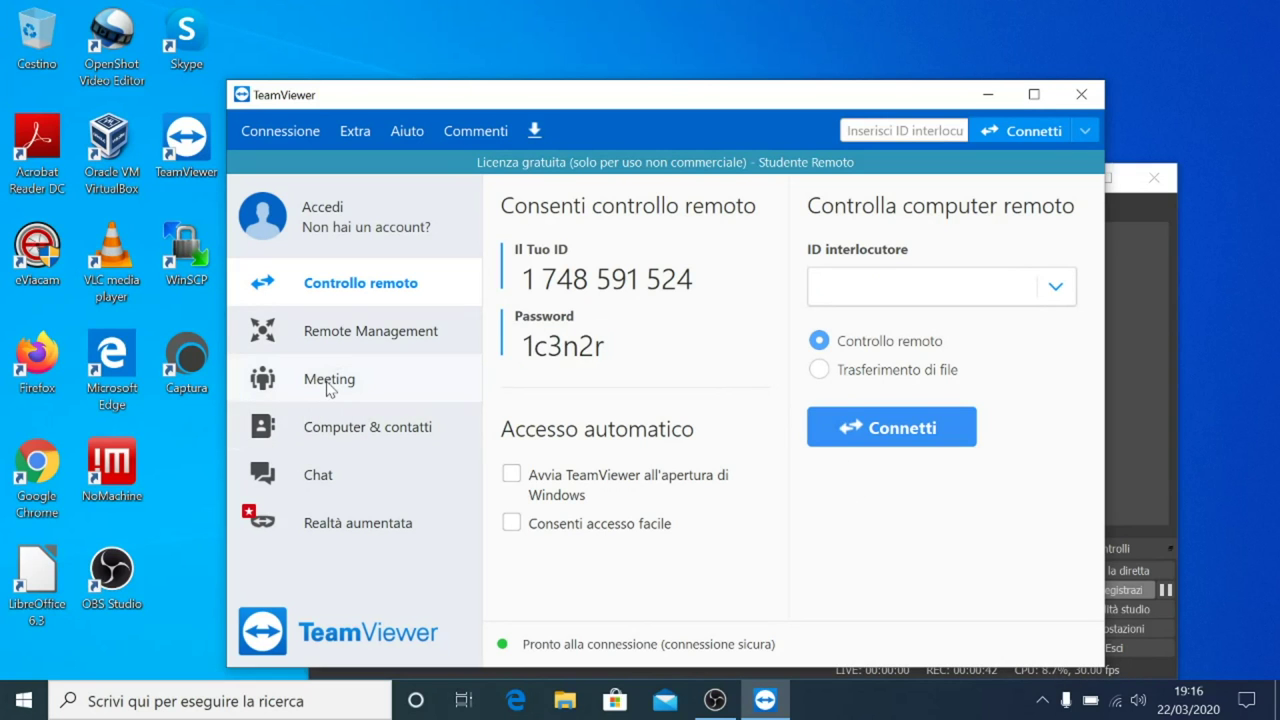
click(329, 385)
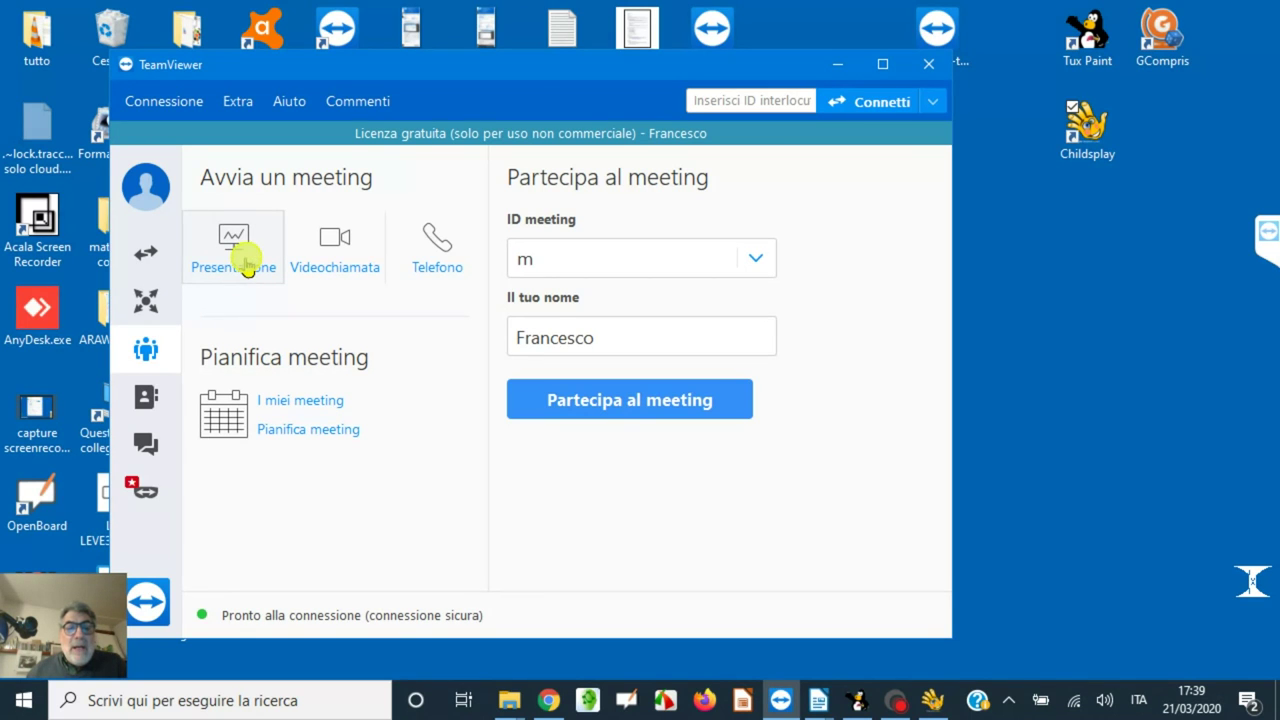
- Expand the running meeting's side panel and select its meeting ID for sharing
click(1266, 231)
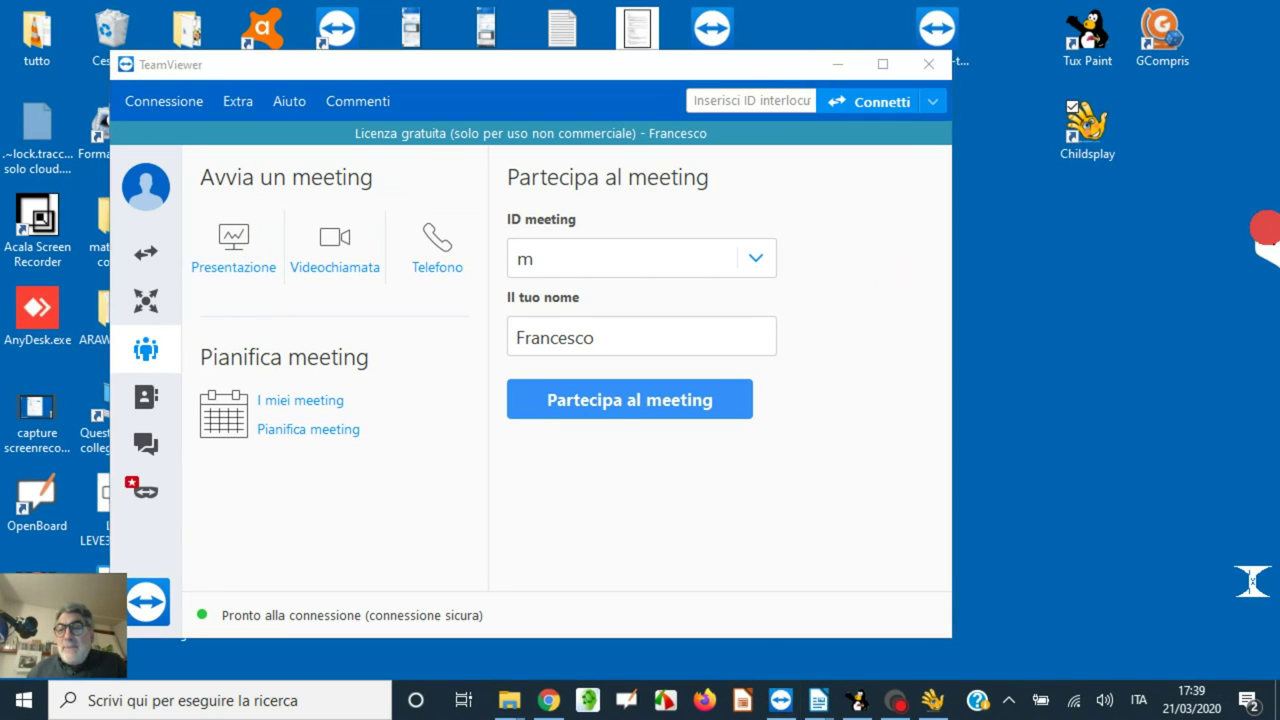
drag(1211, 262, 1128, 262)
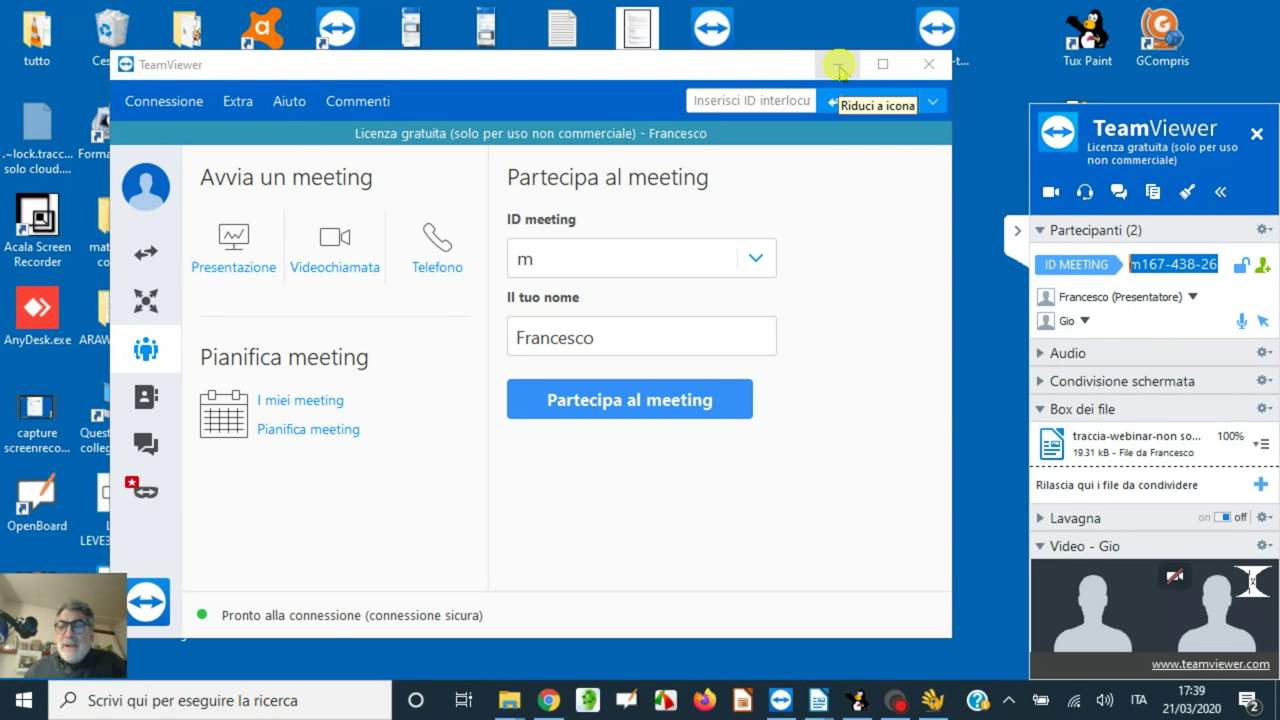
- Minimize TeamViewer and bring the Tux Paint tree drawing forward, moving its window left
click(839, 65)
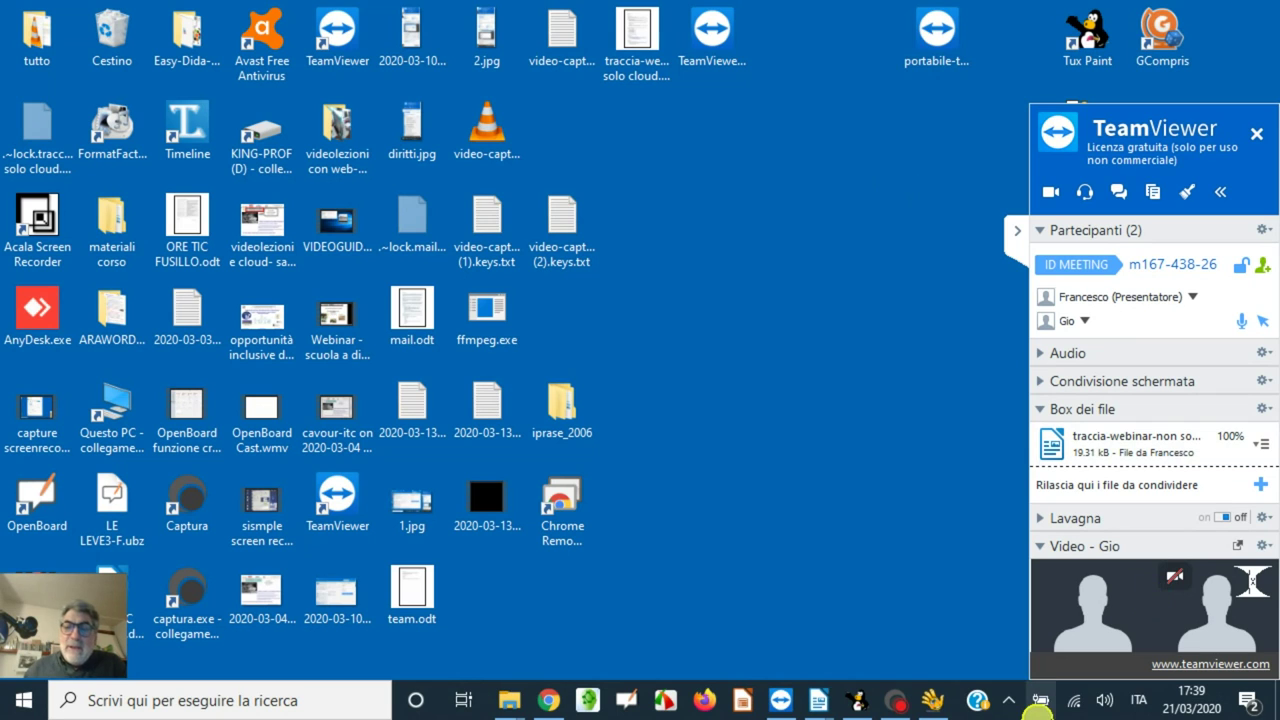
click(855, 697)
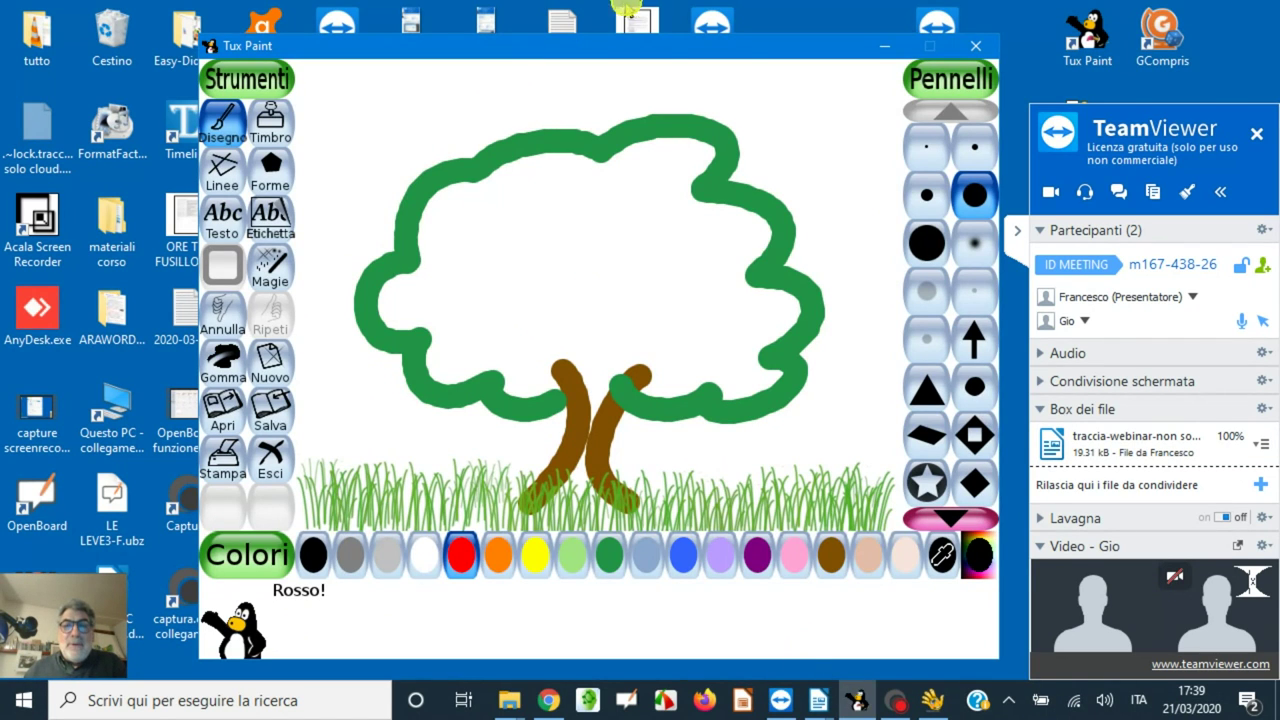
drag(645, 40, 645, 24)
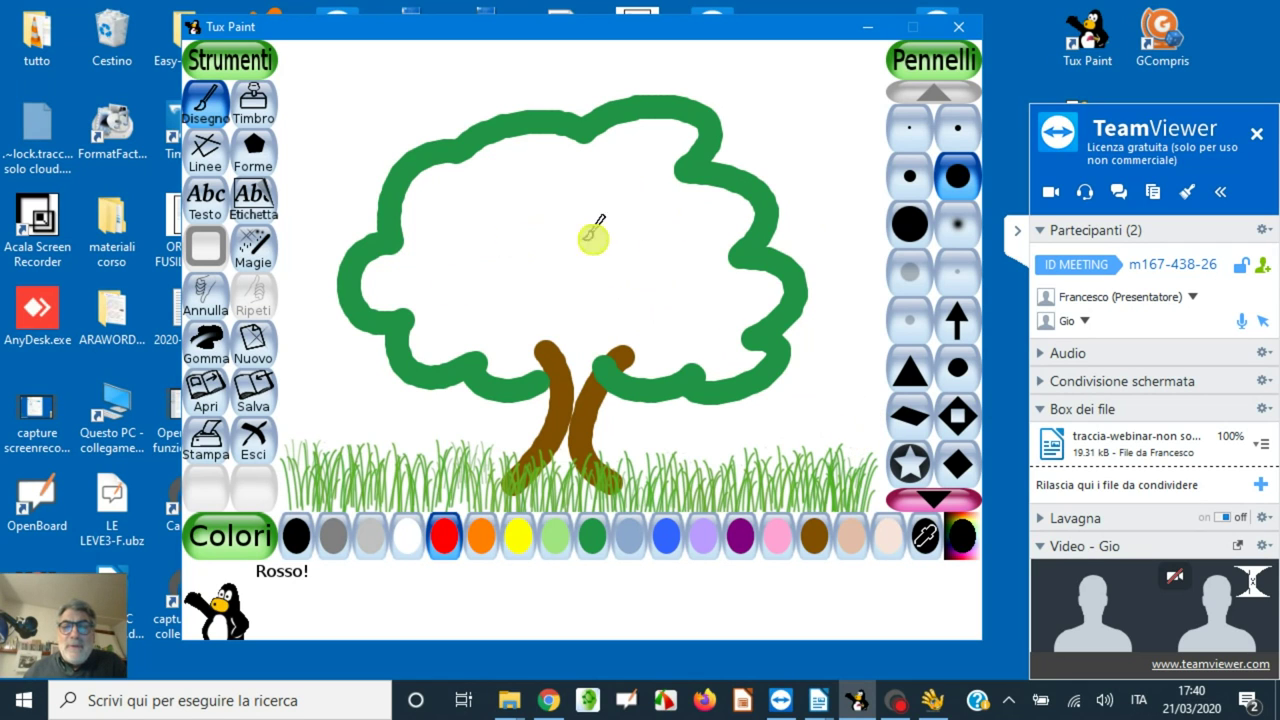
drag(666, 23, 622, 26)
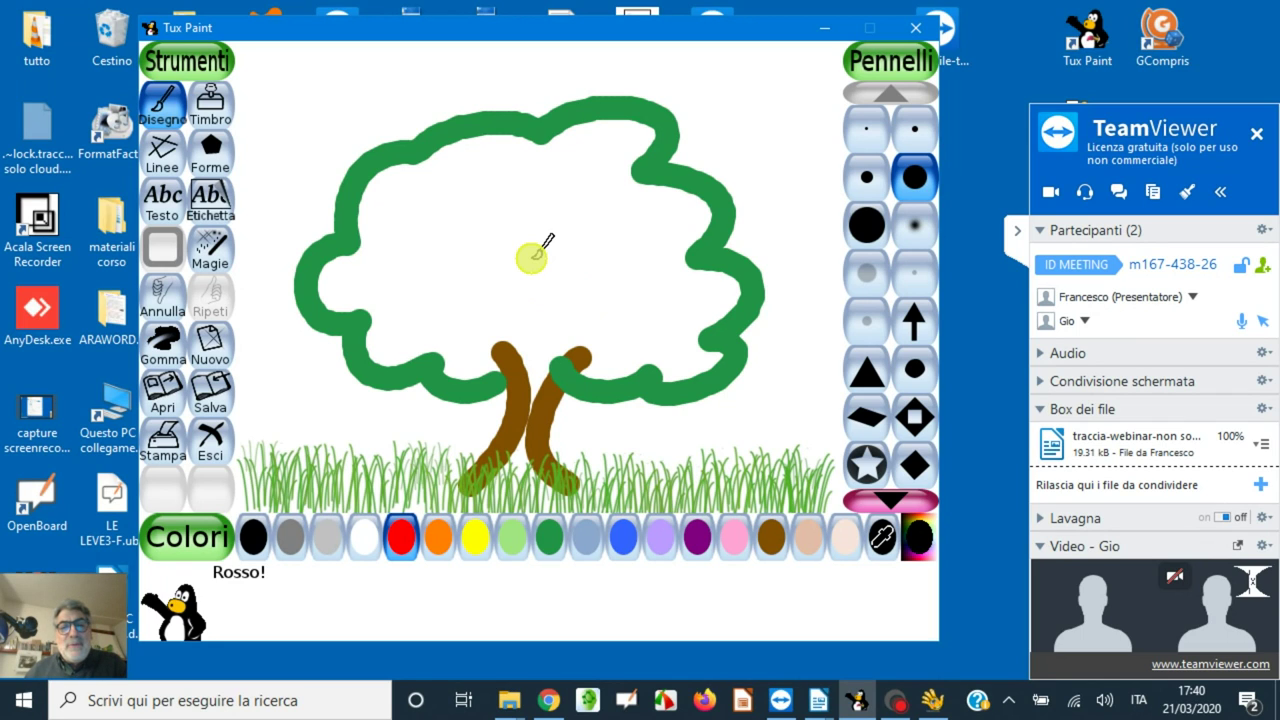
- Paint six red apple dots across the green tree crown
click(617, 312)
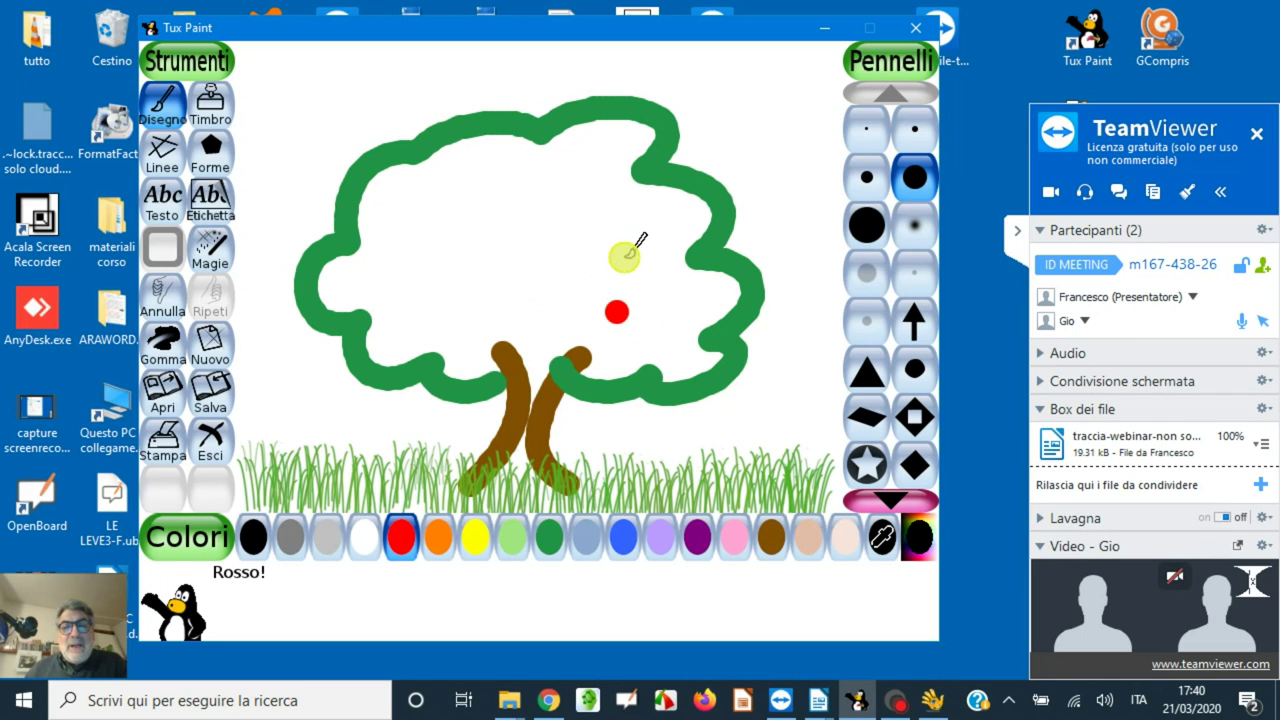
click(487, 280)
click(520, 198)
click(629, 229)
click(387, 281)
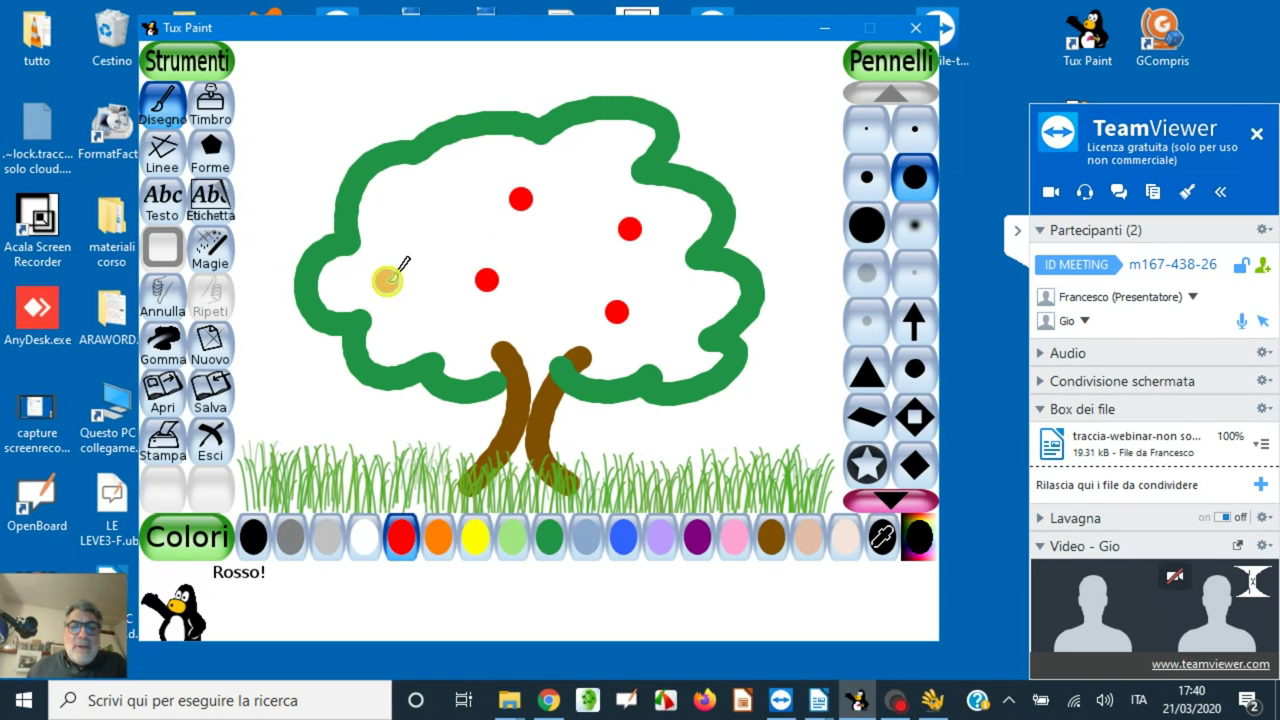
click(437, 350)
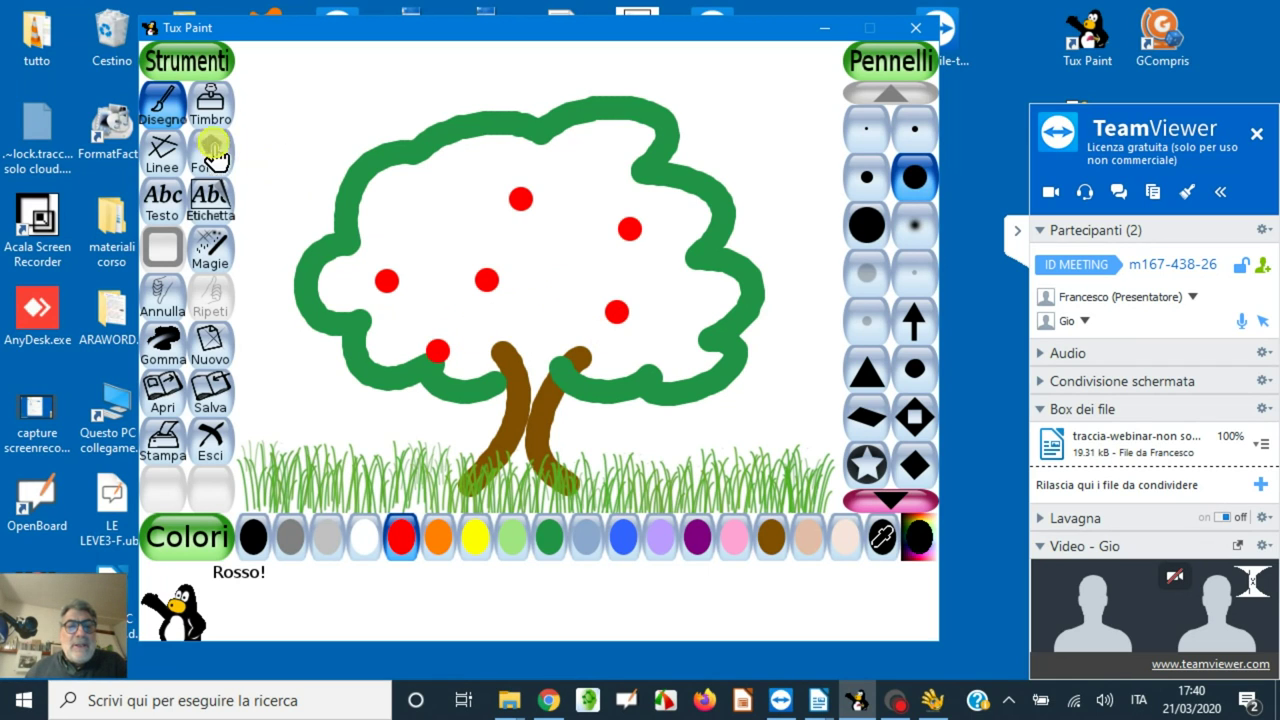
click(210, 105)
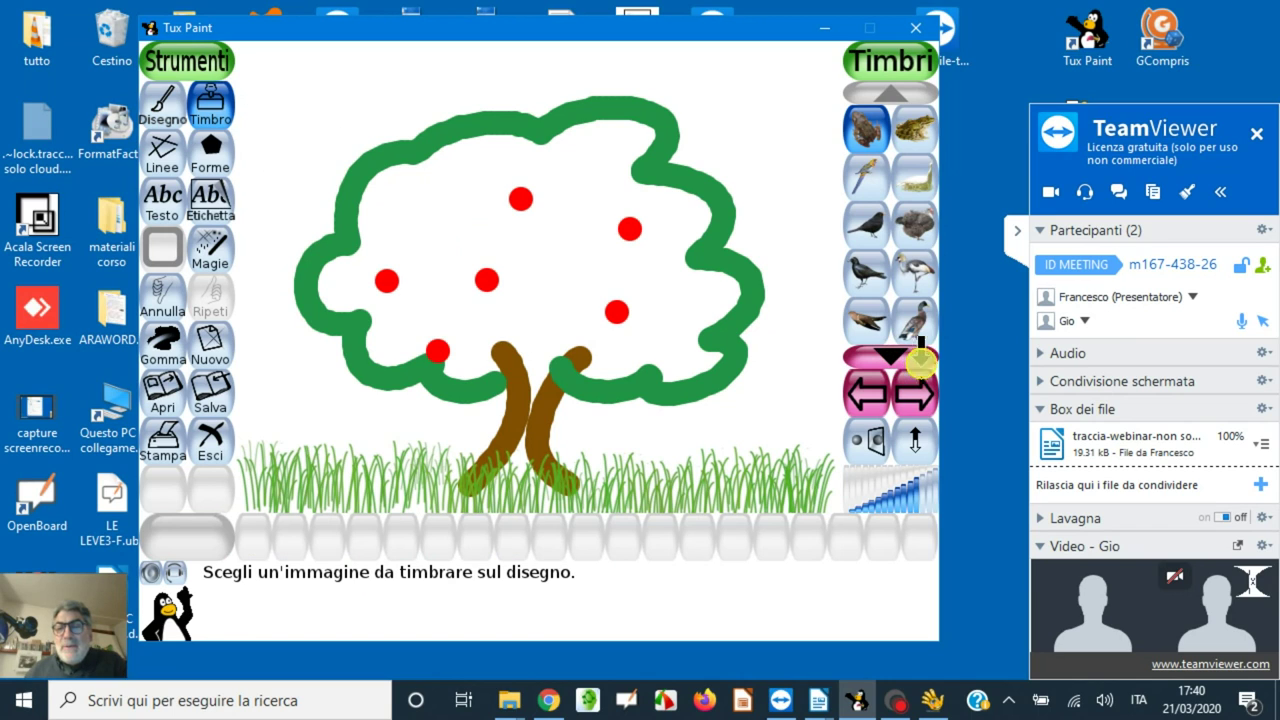
- Stamp male ducks: three on the grass and two above the tree crown
click(915, 320)
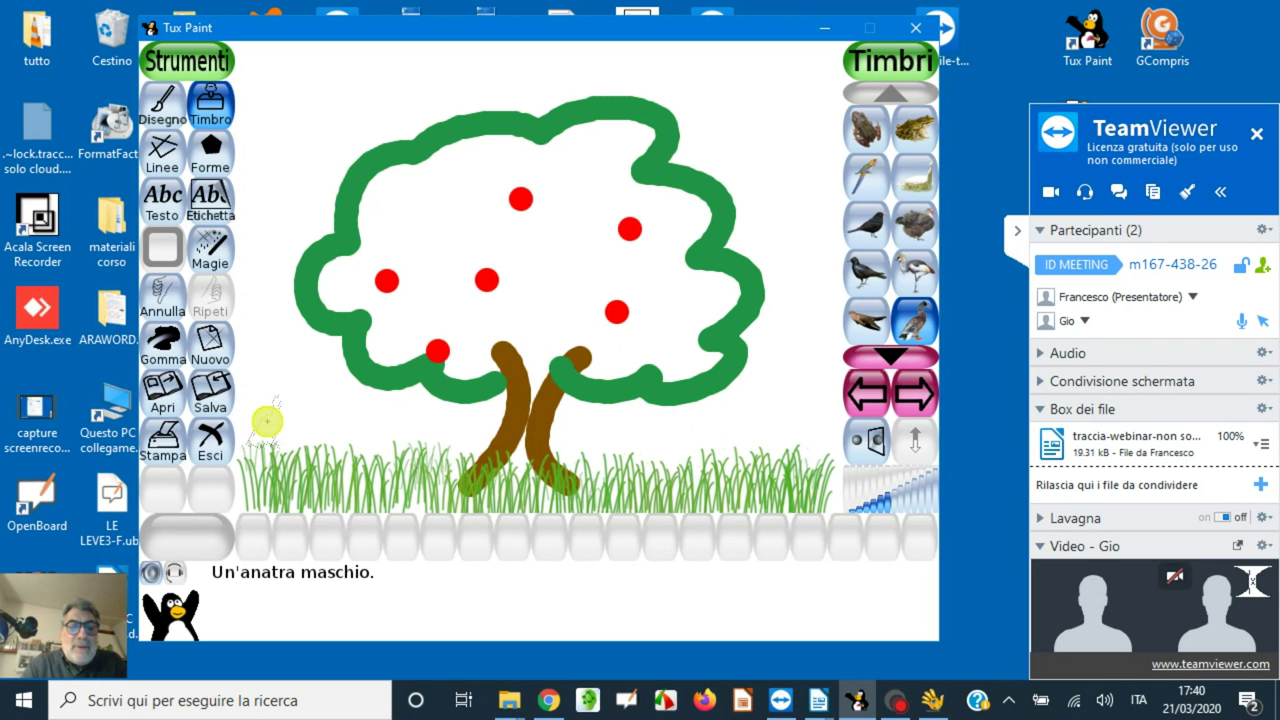
click(266, 420)
click(360, 428)
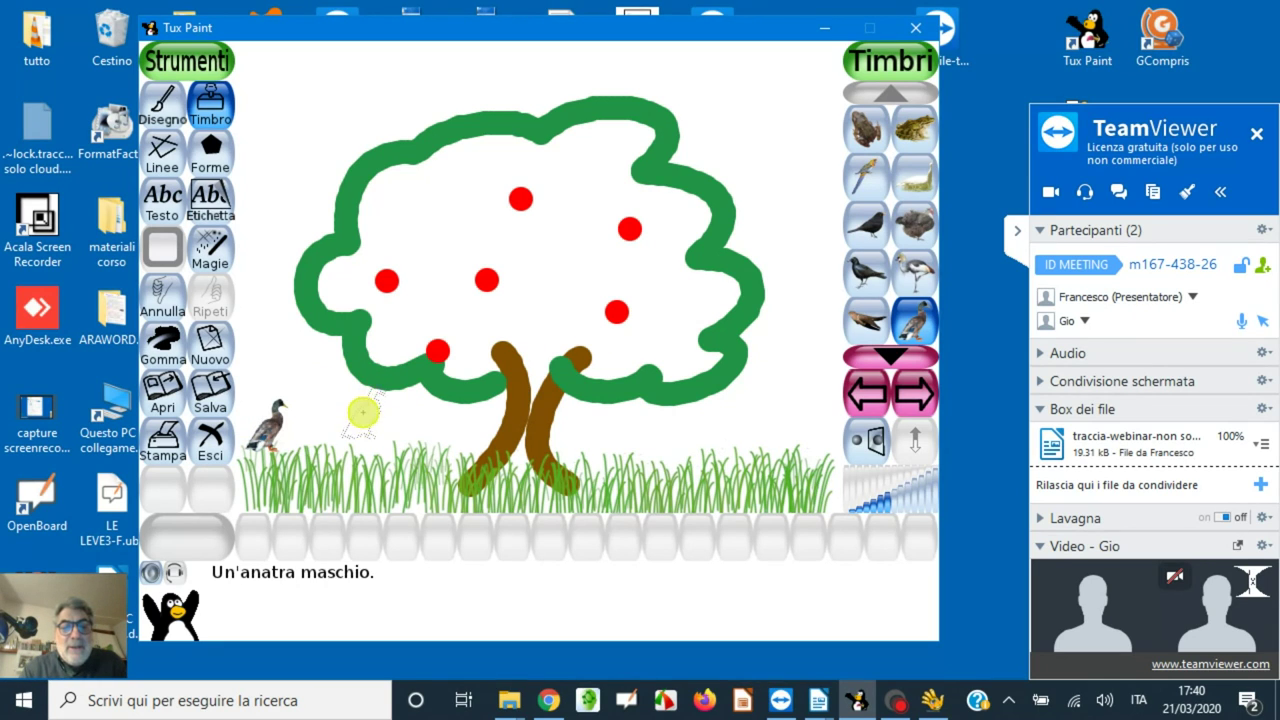
click(383, 100)
click(519, 91)
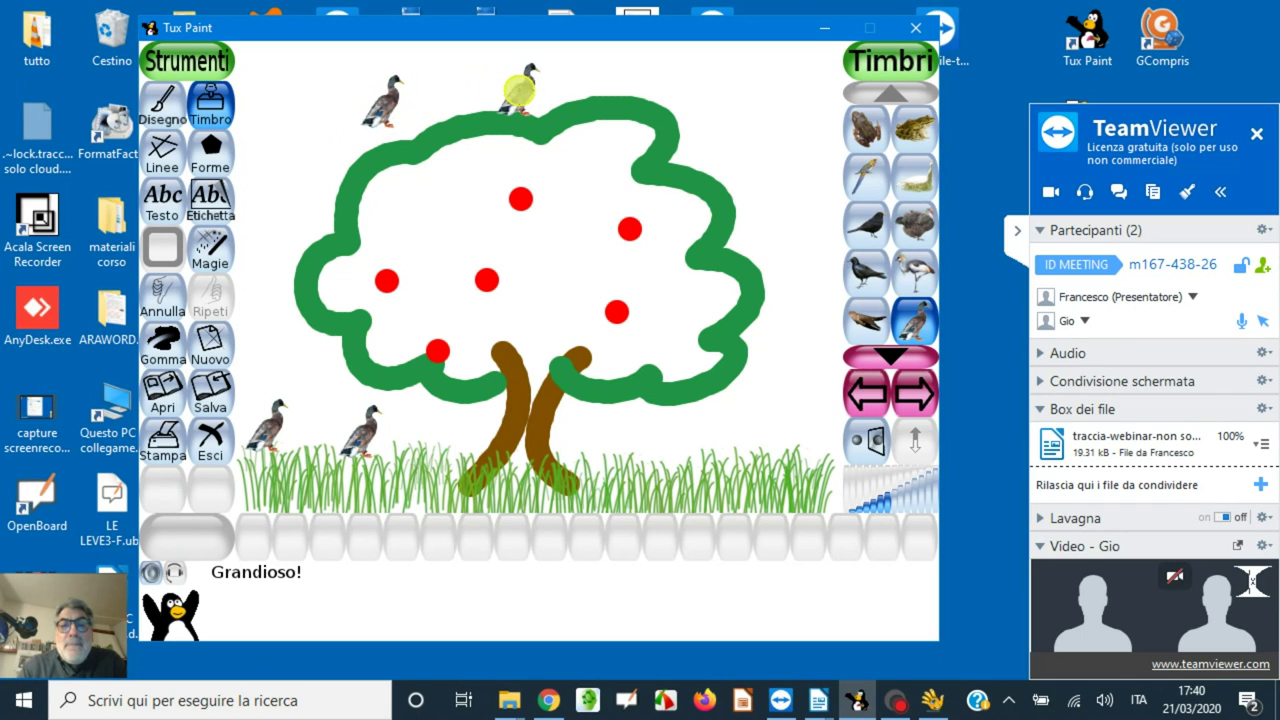
click(785, 425)
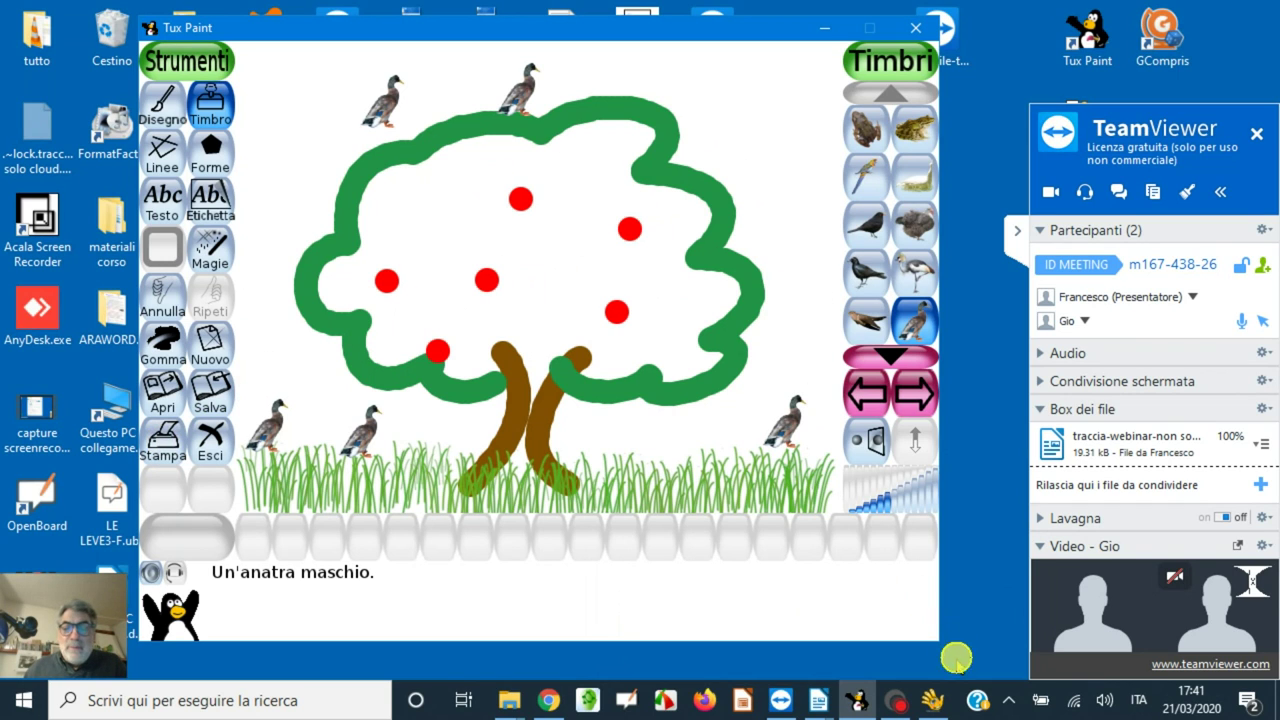
click(817, 700)
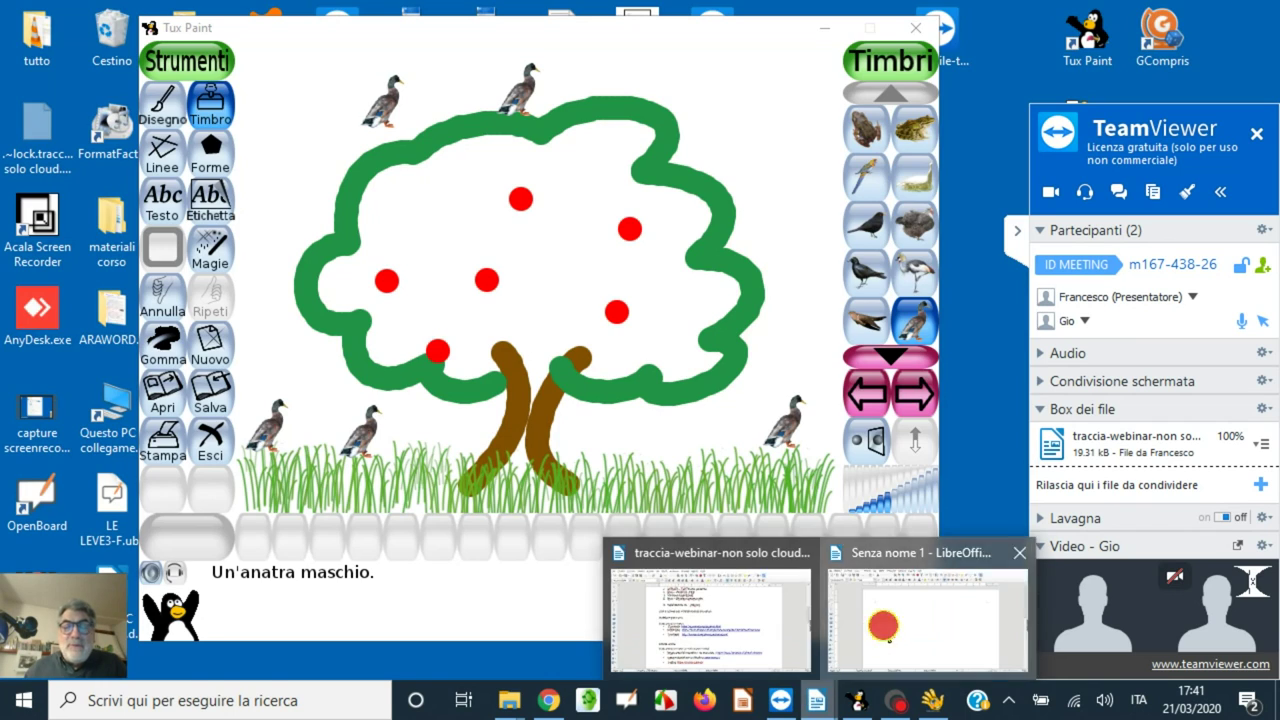
- In the blank Writer document, type the presenter's introduction and start the sentence on remote pair work
click(878, 634)
click(550, 287)
text(io sono Francesco)
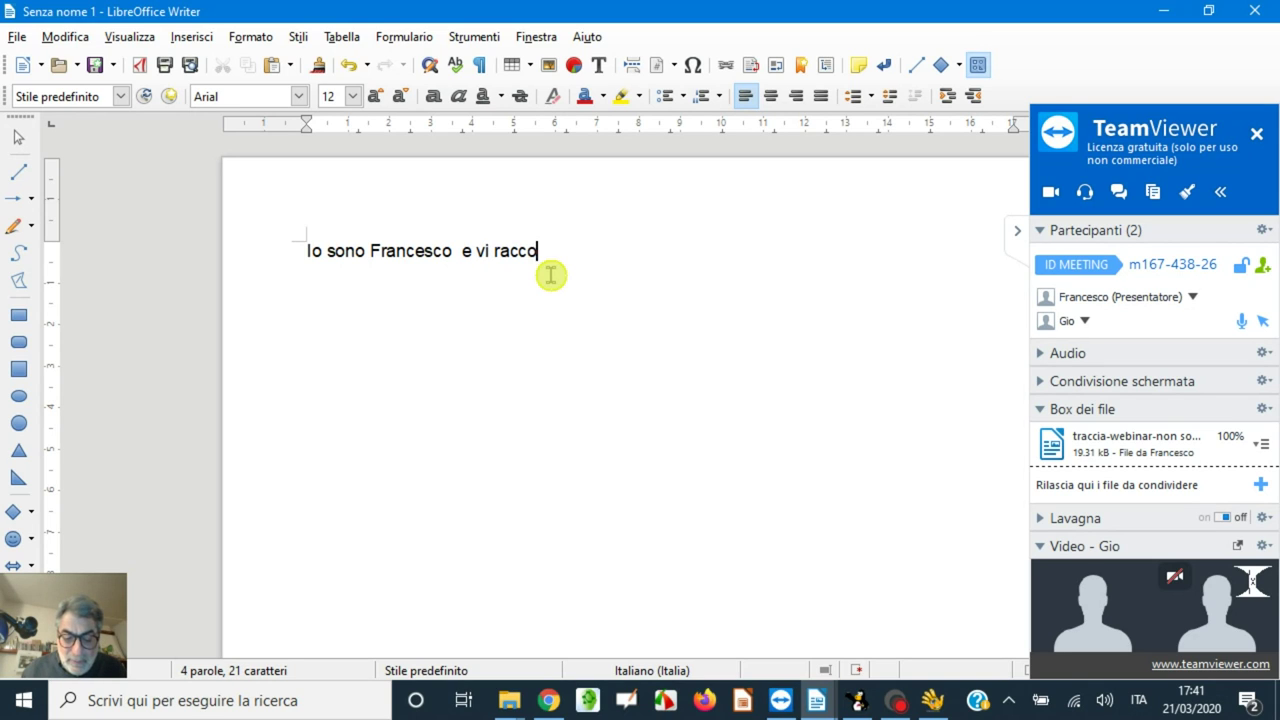
text(e vi racconto vpome s)
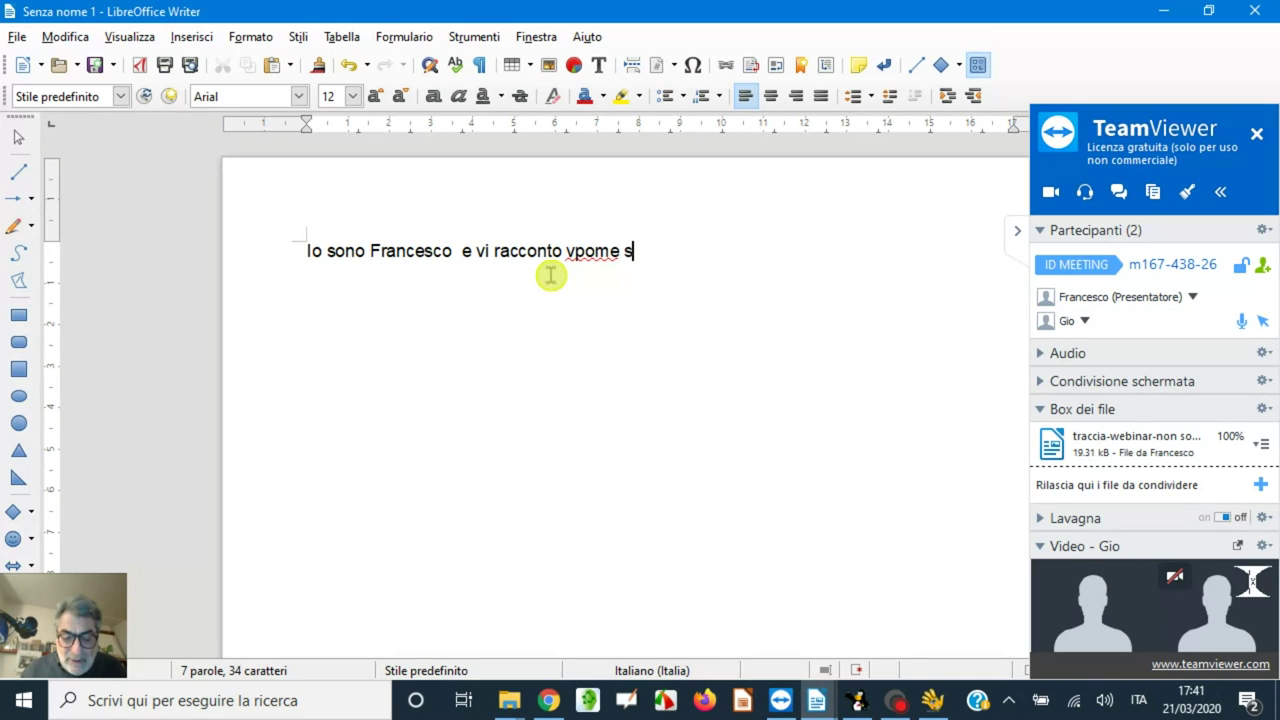
text(i lavora in coppia a diostamza)
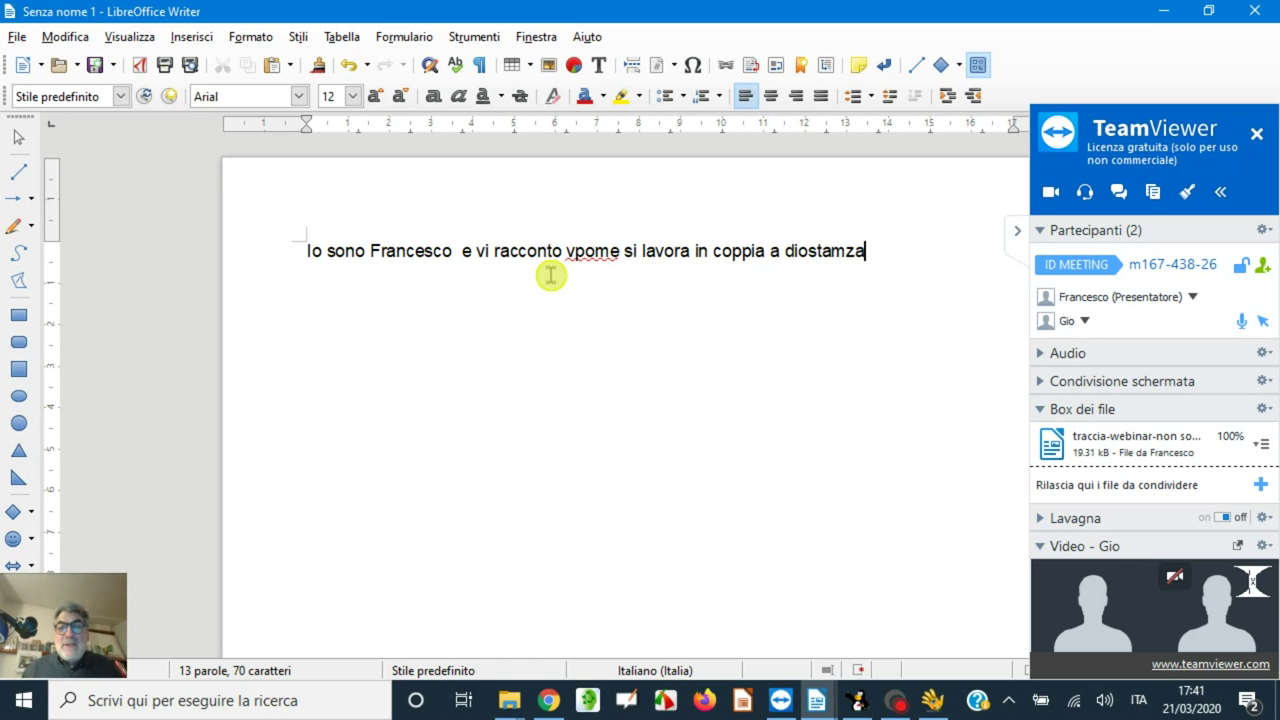
- Fix 'diostamza' to 'distanza', add a period, and type a second line about enjoying computer work
click(809, 252)
key(BackSpace)
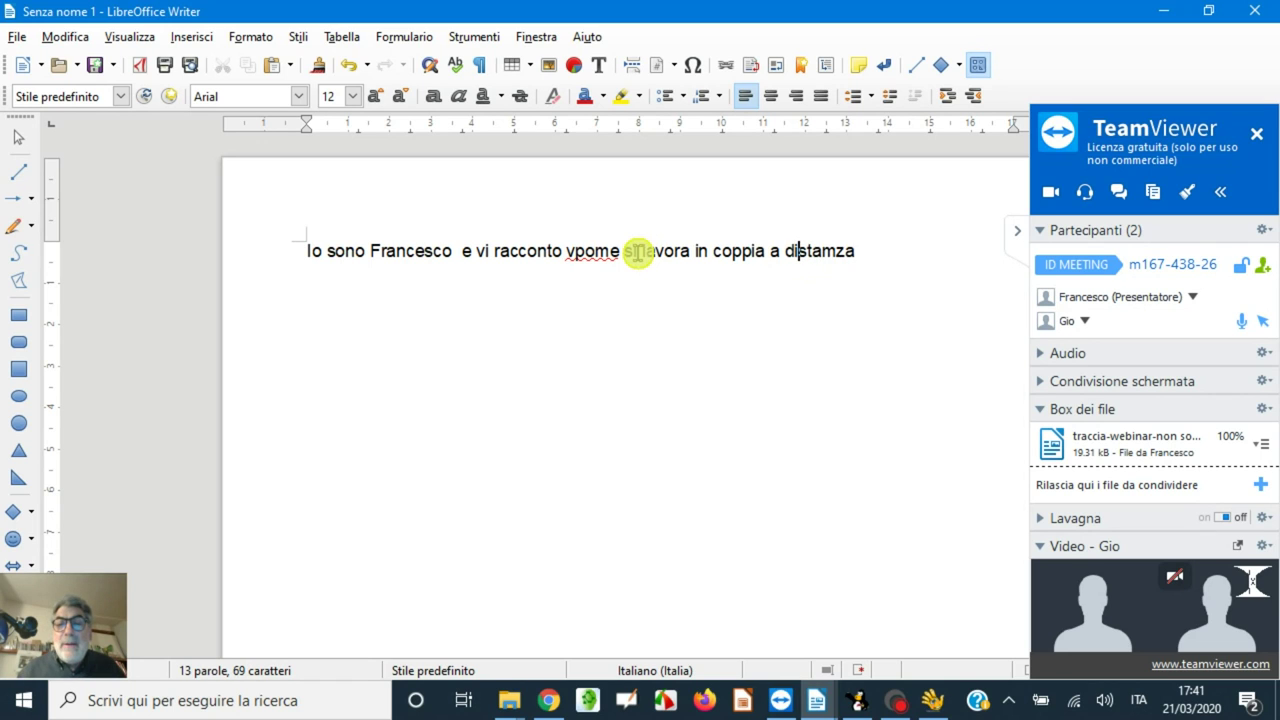
click(838, 252)
key(BackSpace)
text(n)
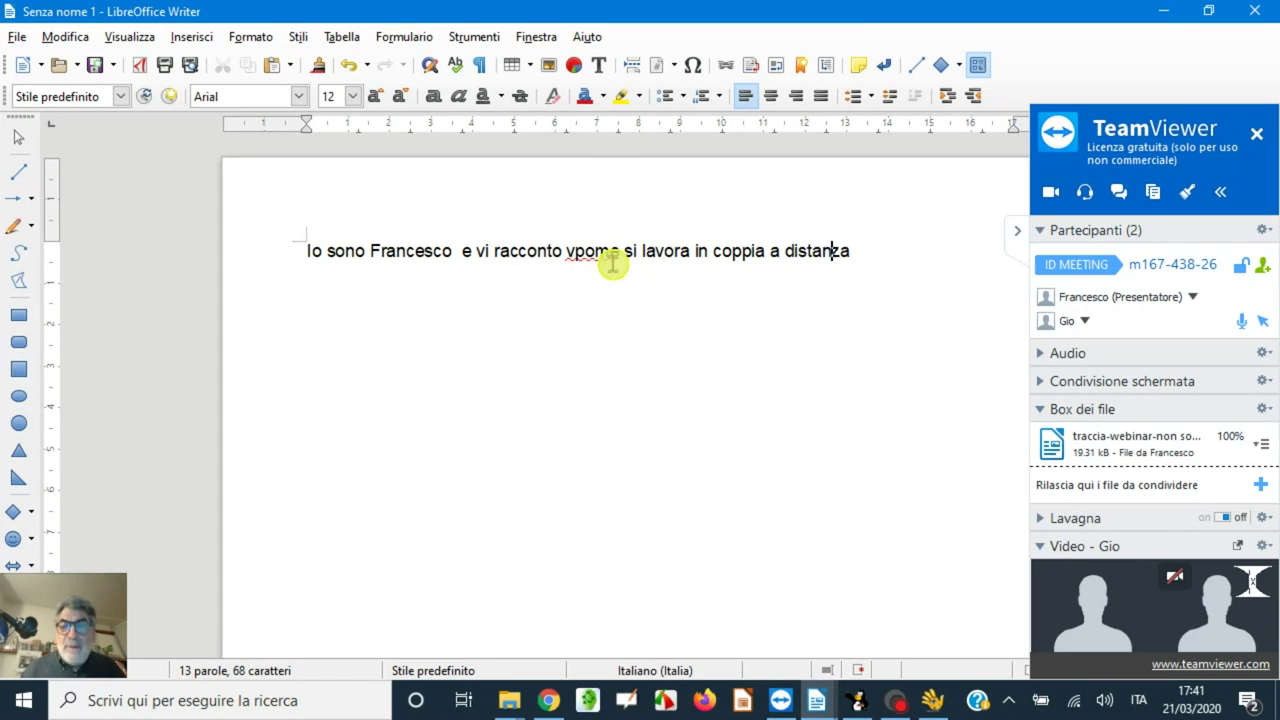
click(866, 252)
text(.)
key(Return)
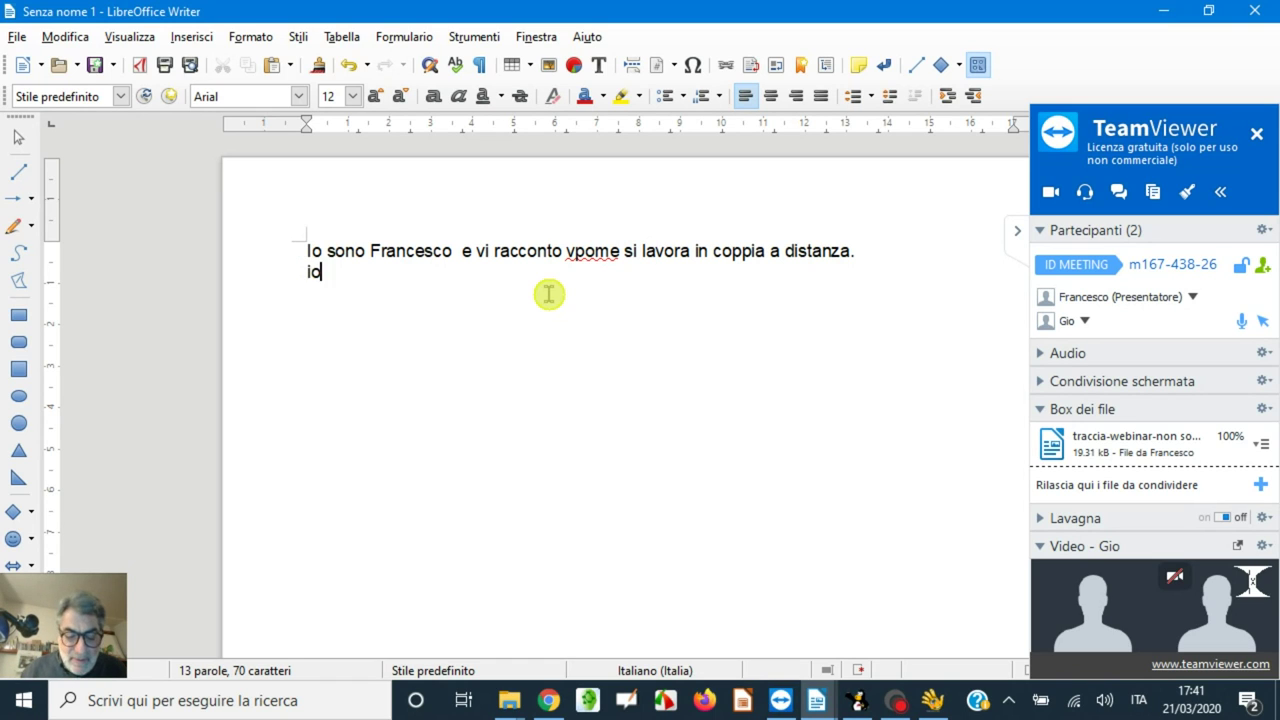
text(Io sono Gio)
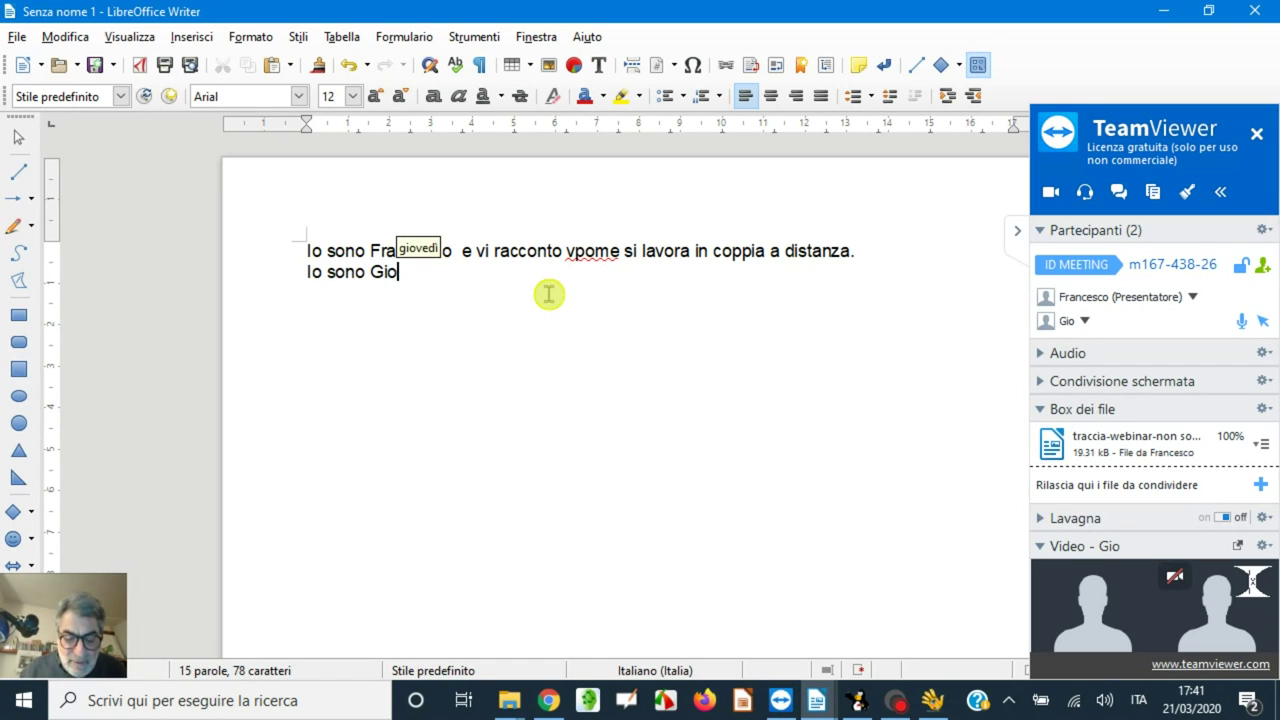
text(vanni e mi piace lavorare con il computer.)
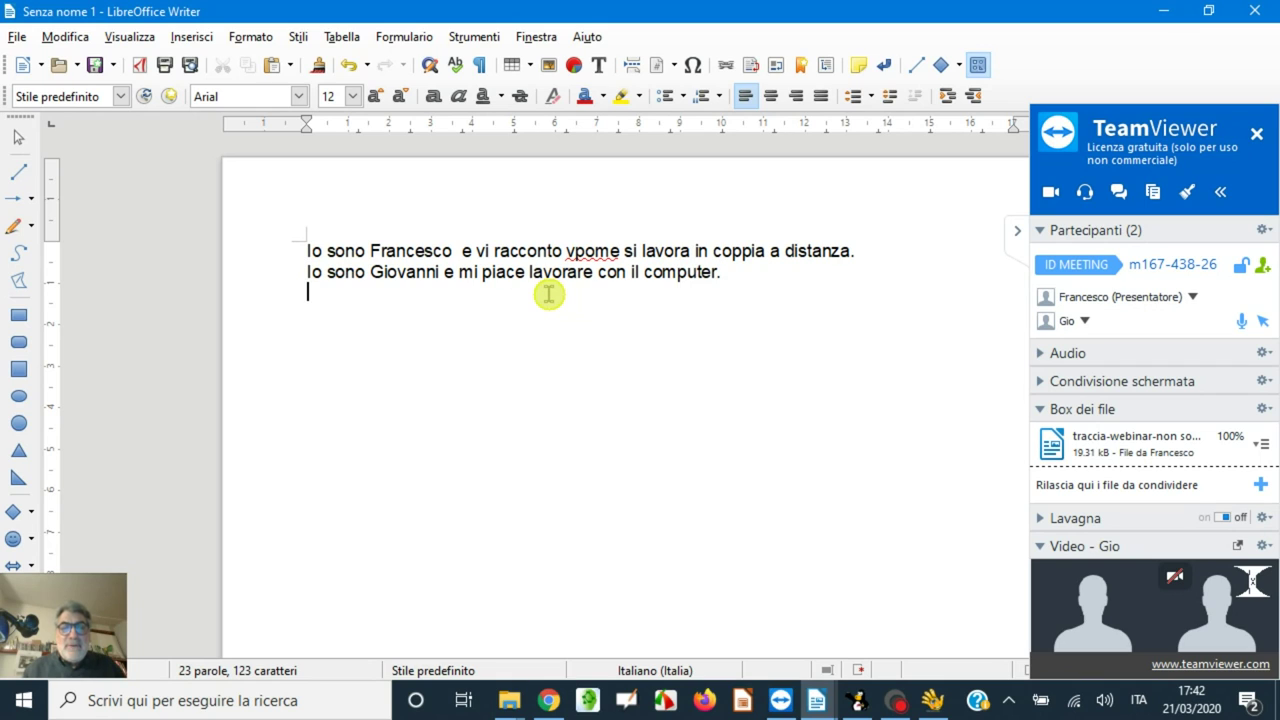
- Fix the 'vpome' typo and type 'Oppure scrivo e racconto quello che mi piace raccontare'
click(594, 251)
key(BackSpace)
key(BackSpace)
text(c)
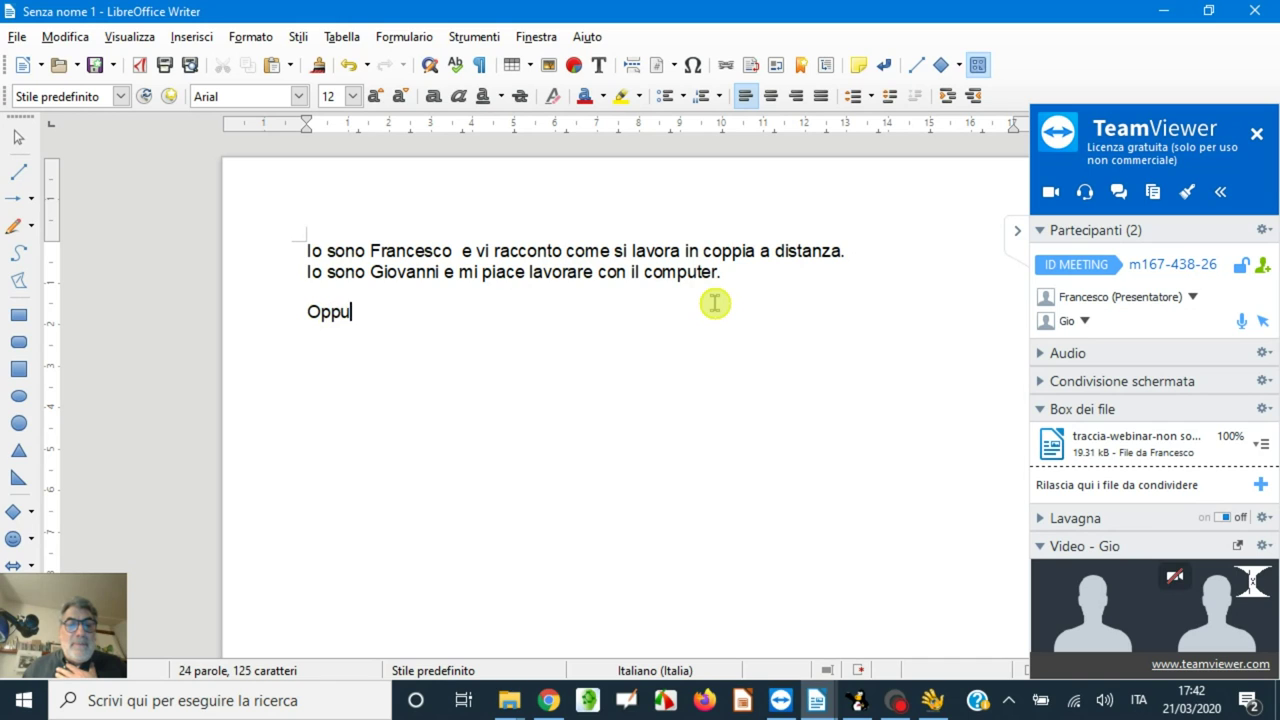
text(rivo e racconto quello che mi )
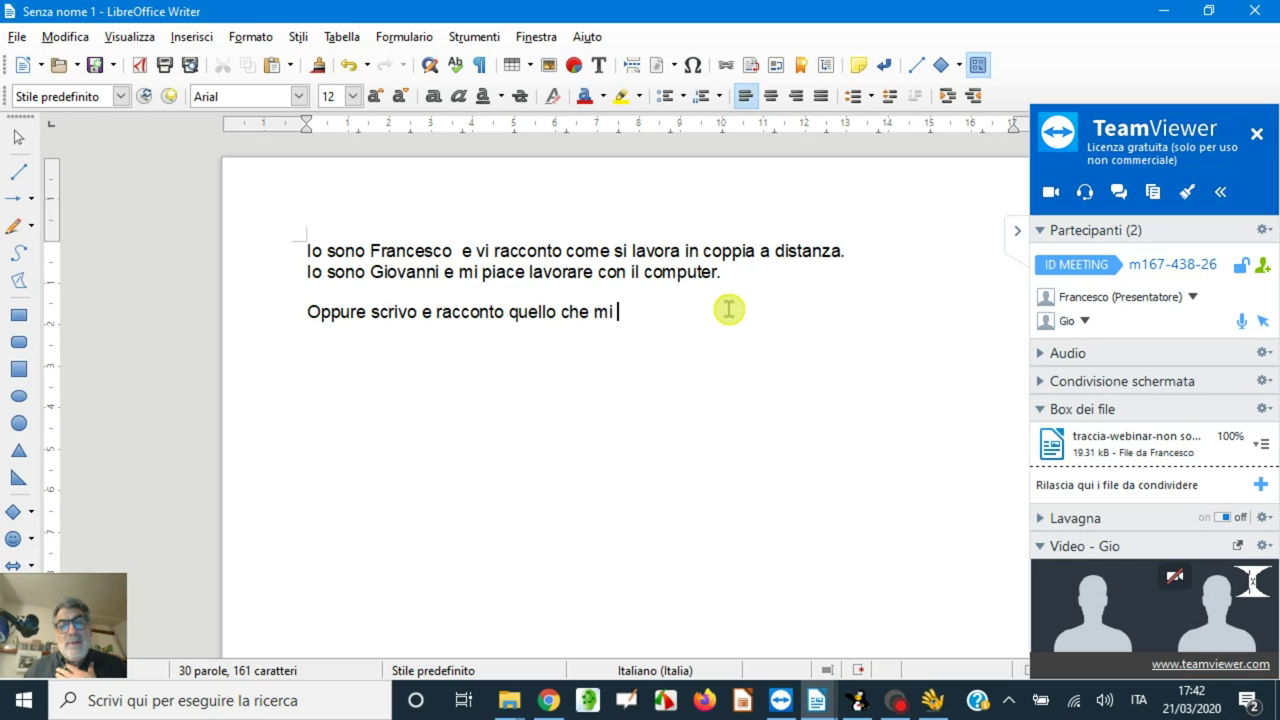
text(piace r)
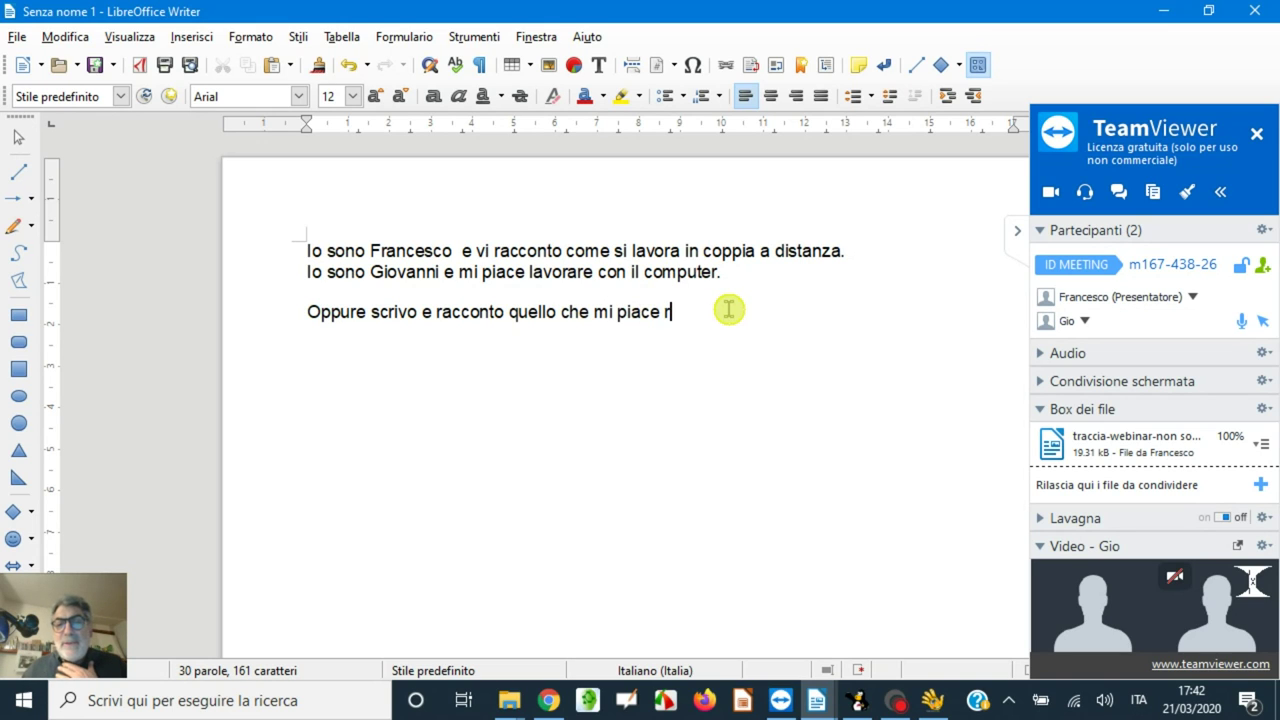
text(accontare)
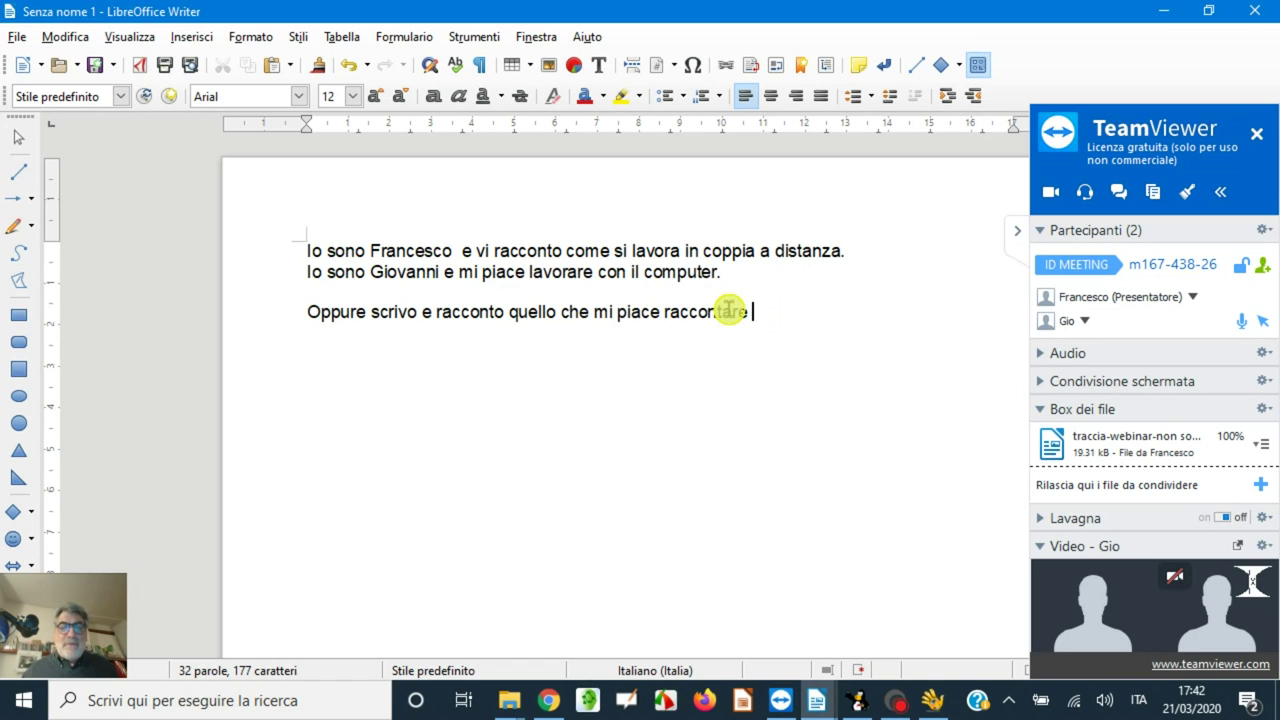
key(BackSpace)
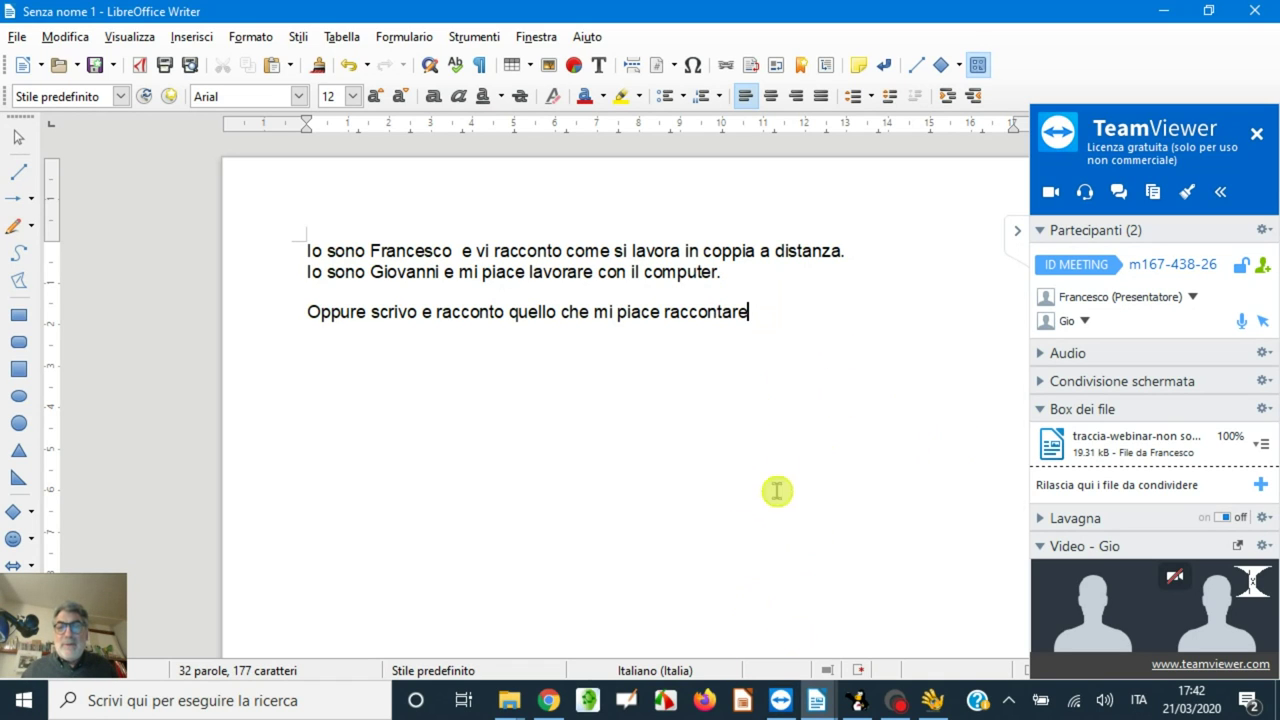
click(664, 700)
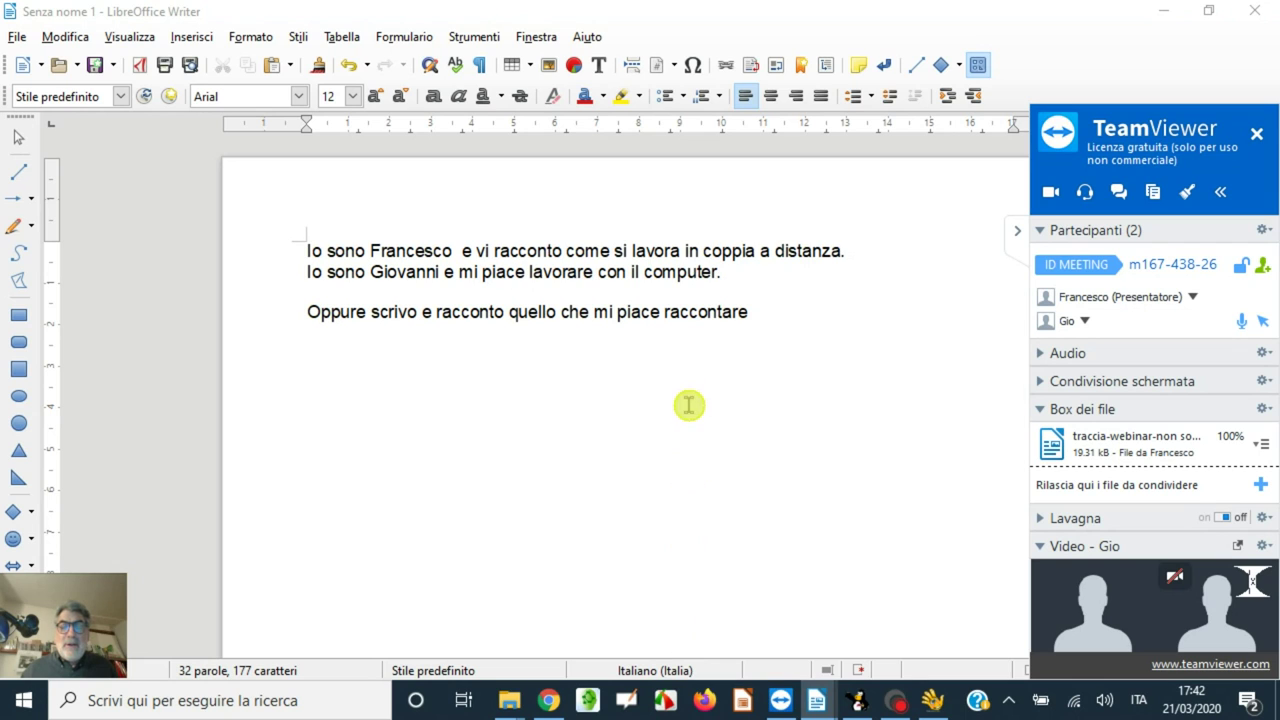
- Capture a rectangle of the TeamViewer meeting panel in FastStone Capture and copy it
click(635, 437)
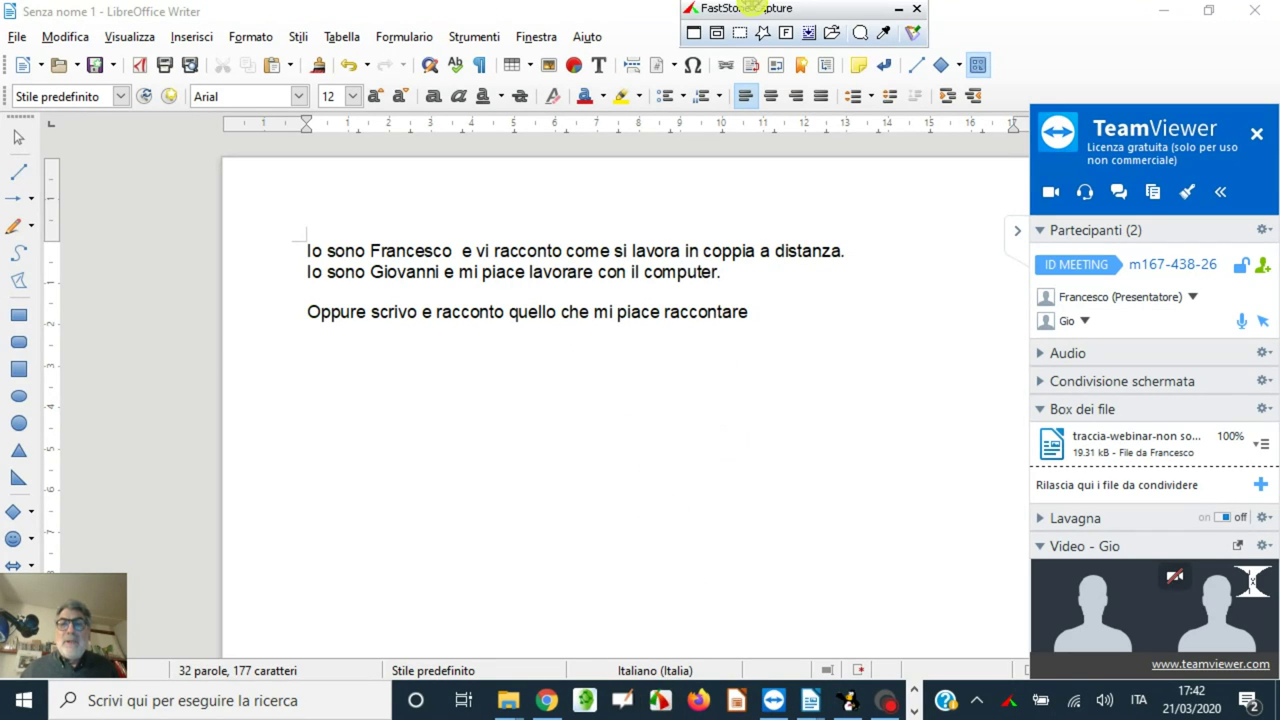
click(739, 32)
drag(1020, 88, 1257, 602)
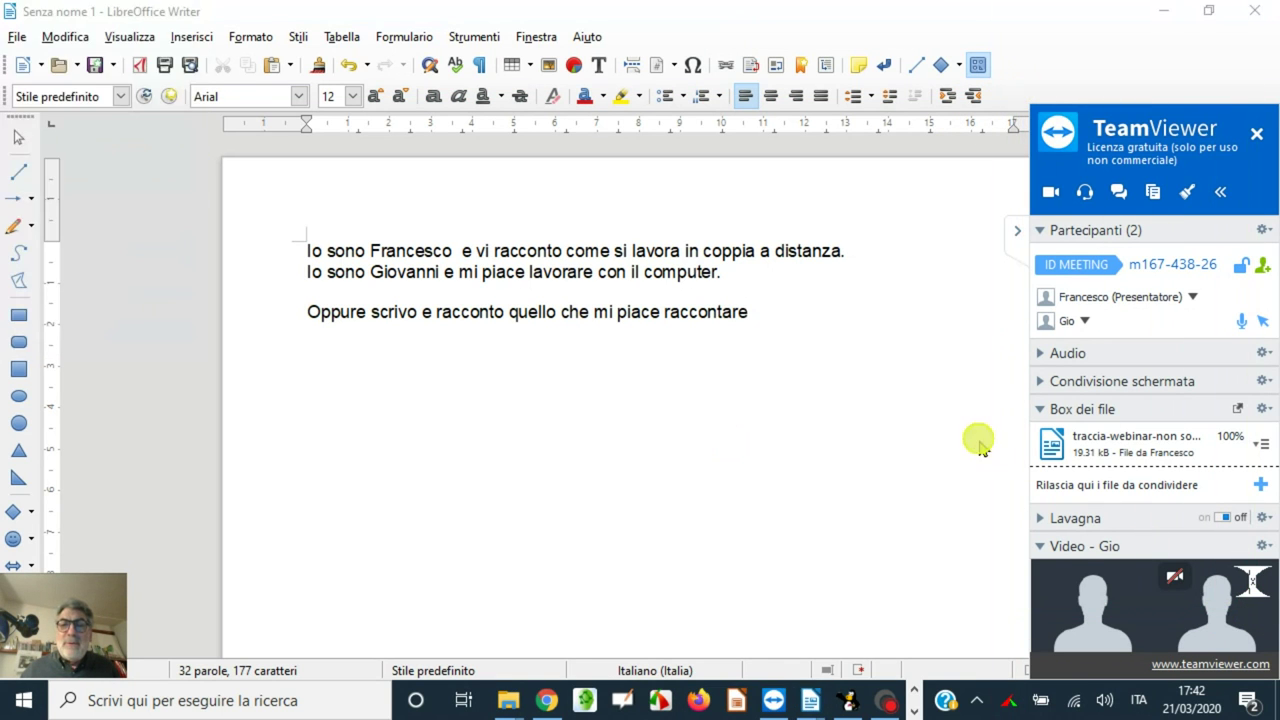
click(470, 72)
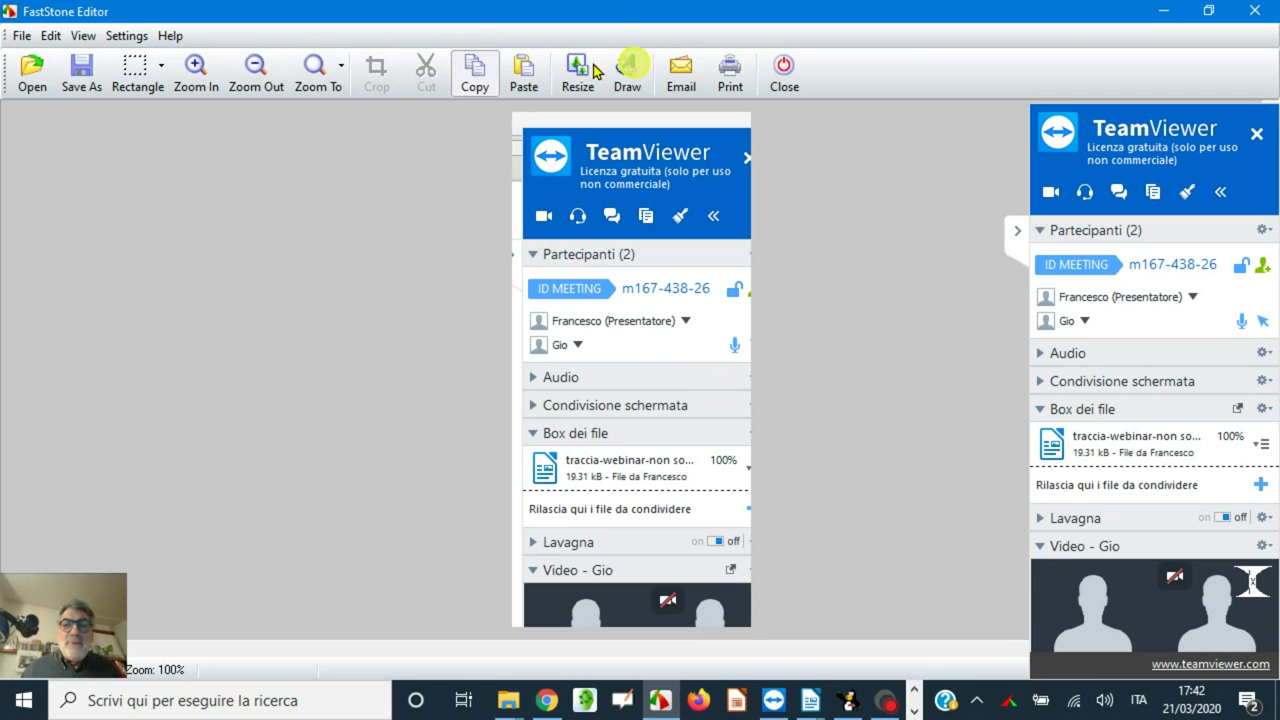
click(1163, 11)
- Paste the panel image into Writer, shrink it, and move it right of the text
right_click(349, 432)
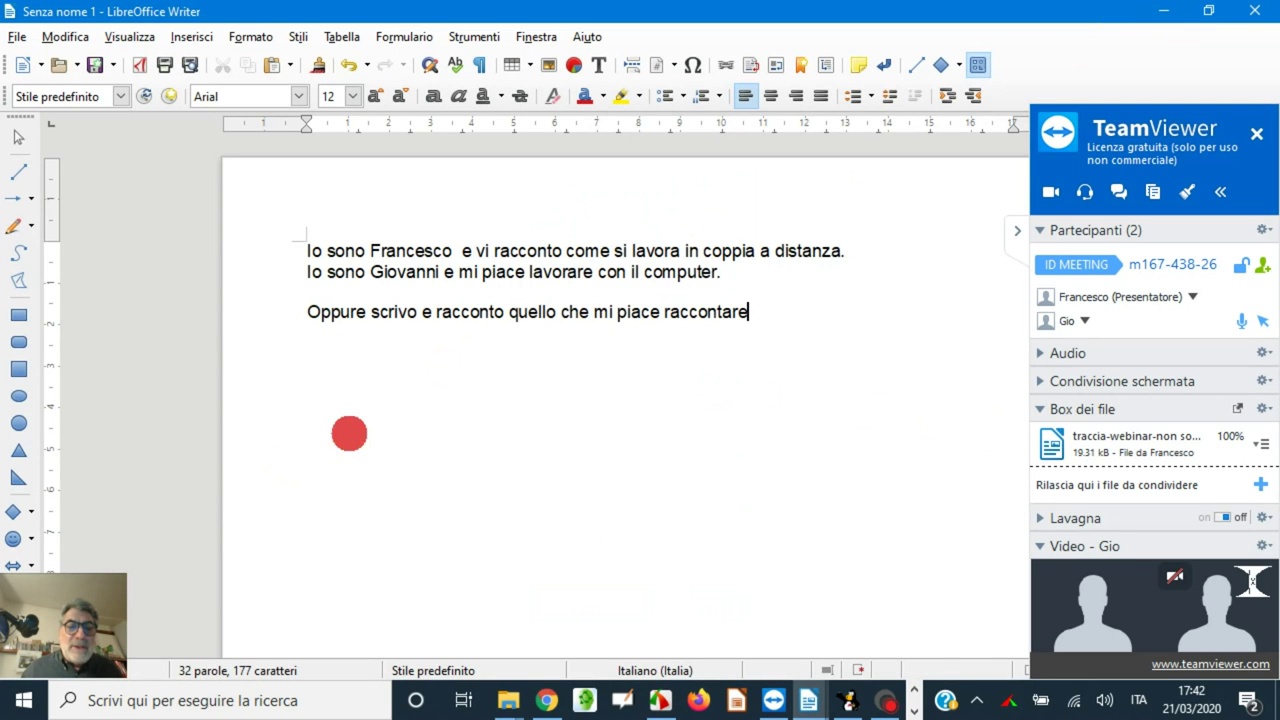
click(425, 240)
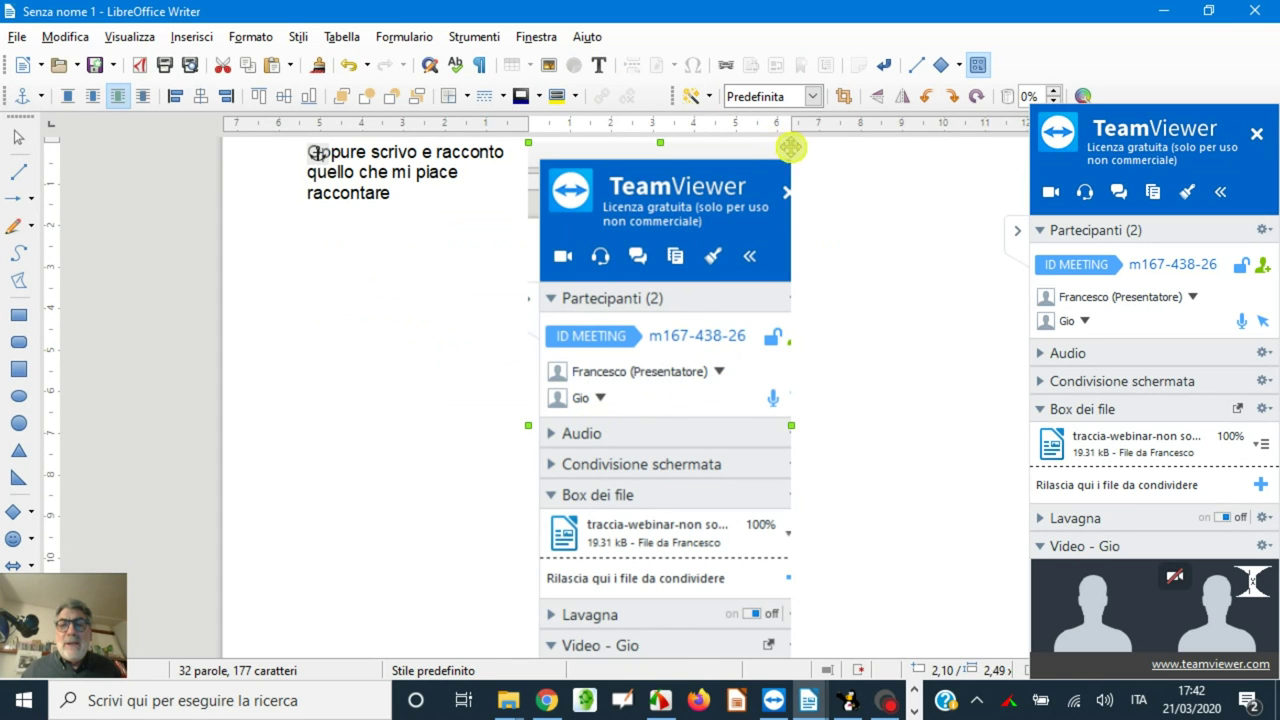
drag(791, 143, 560, 440)
click(388, 338)
scroll(620, 410, up, 3)
drag(622, 412, 772, 405)
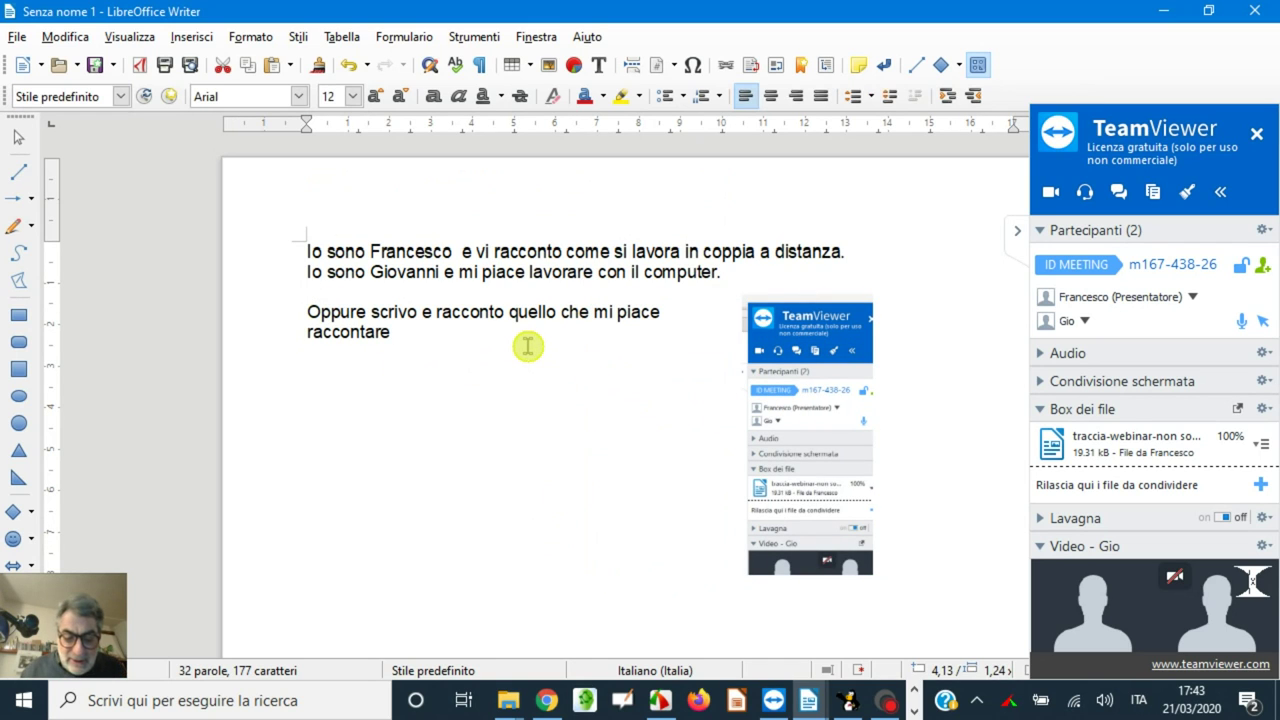
- Type 'che cosa?' and, below it, the question about using TeamViewer for pair work without cloud
text(che cosa)
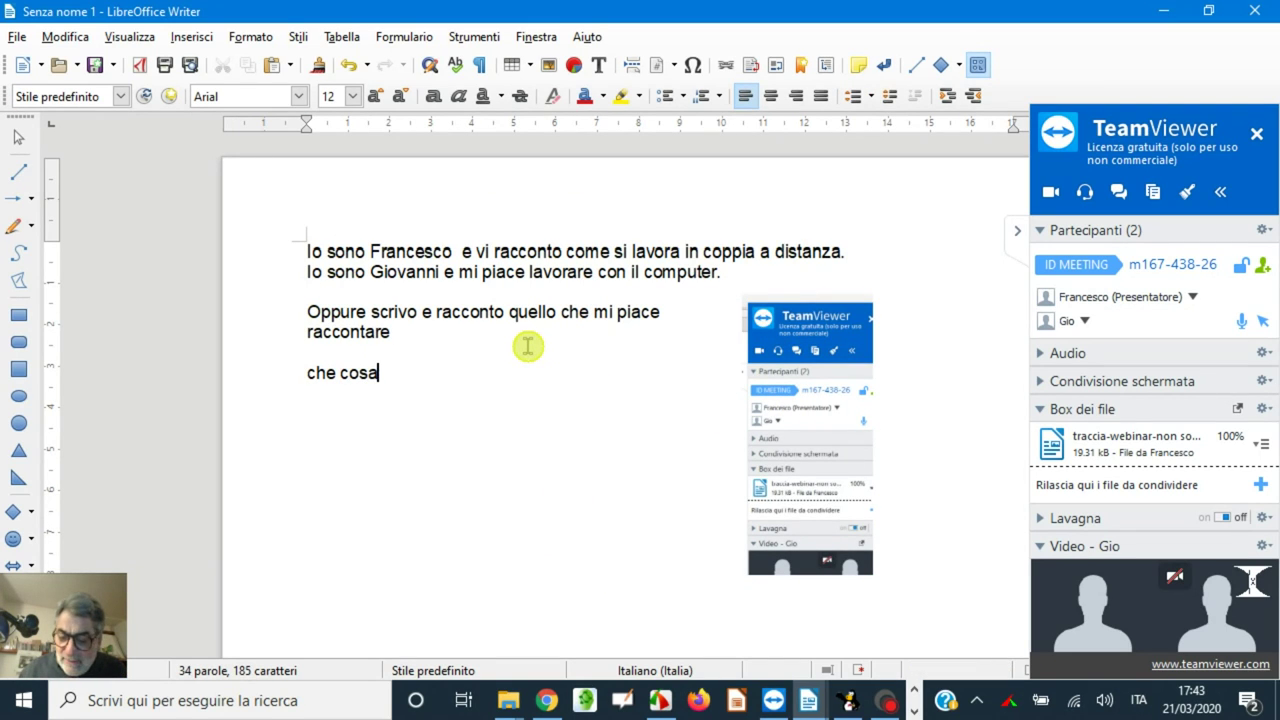
text(?)
key(Return)
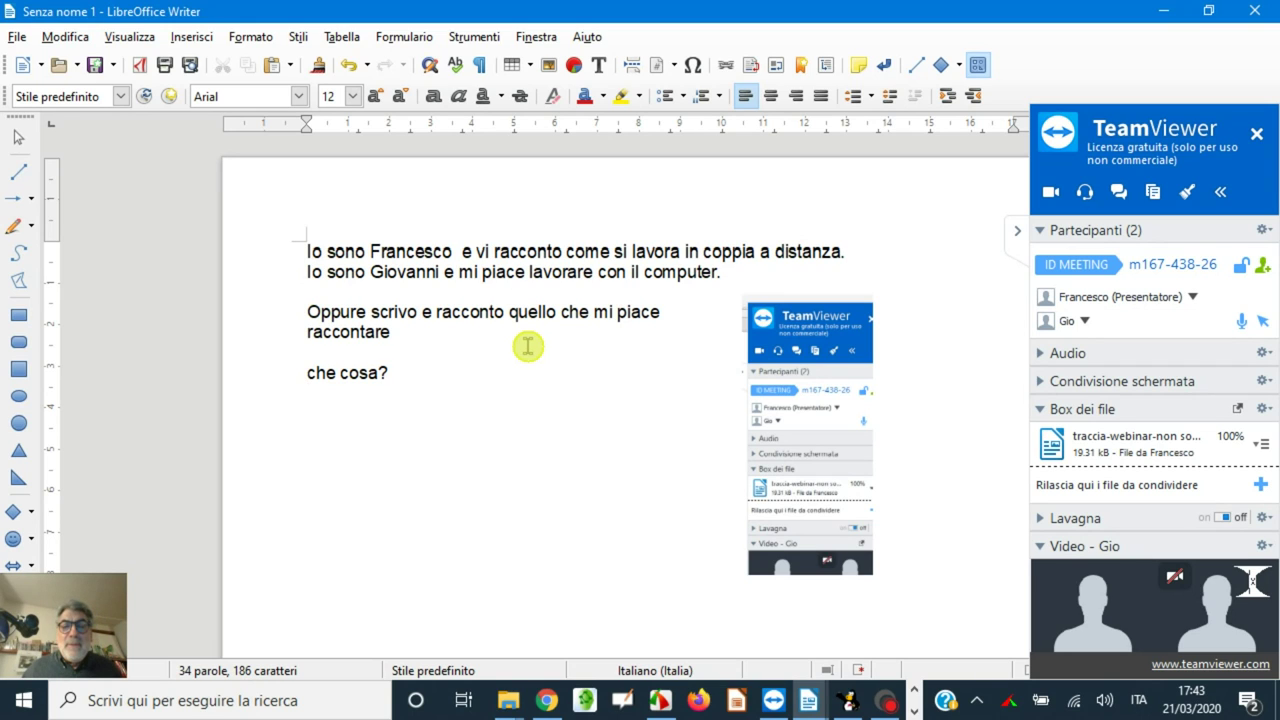
text(come )
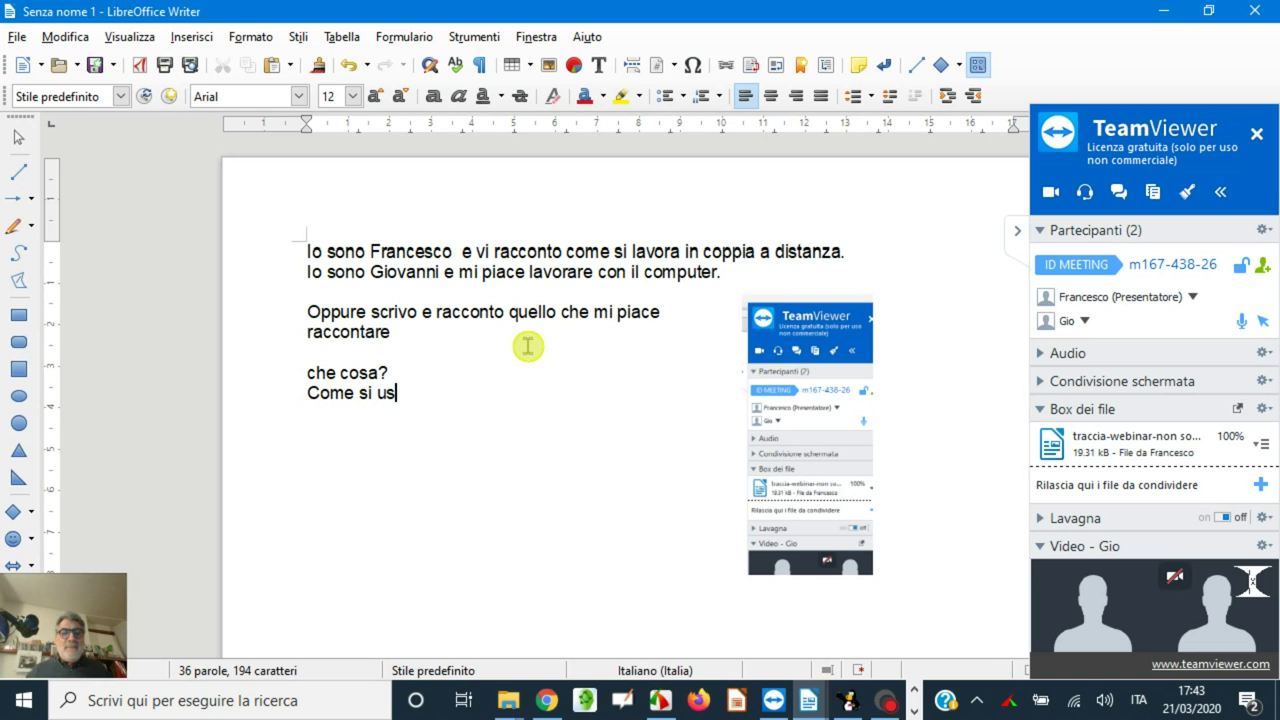
text(si usa team)
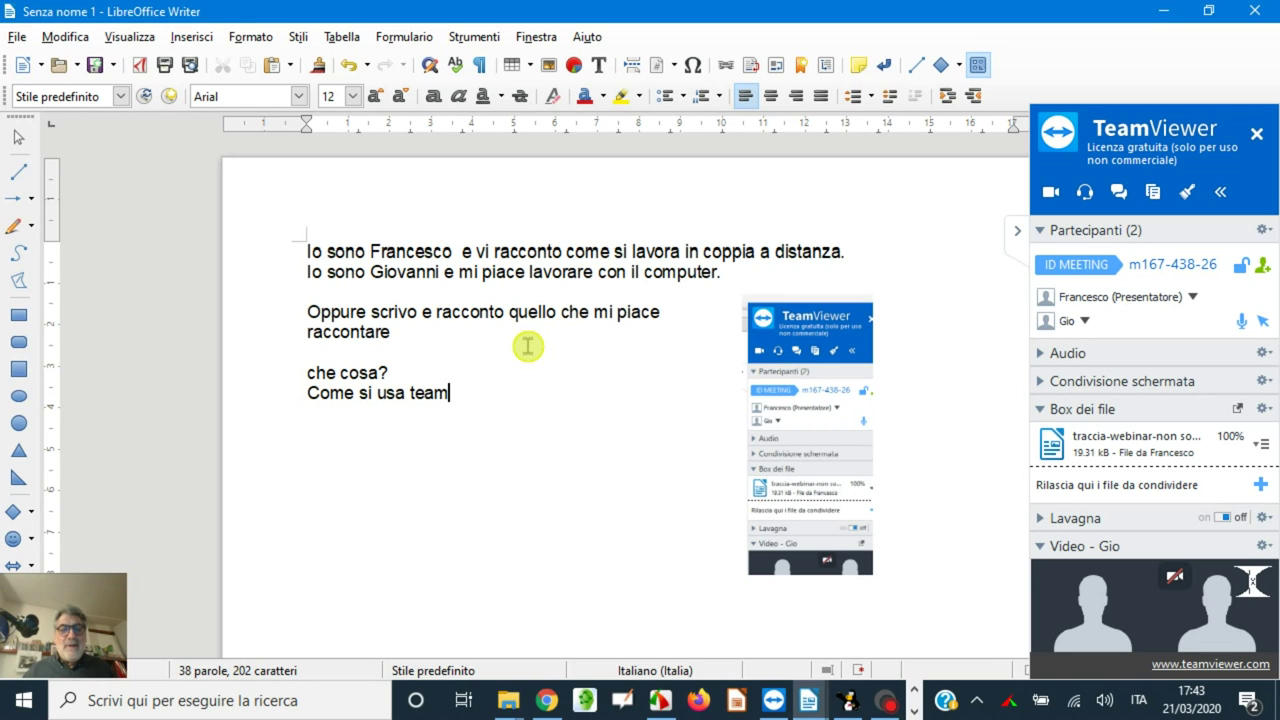
text(viewer p)
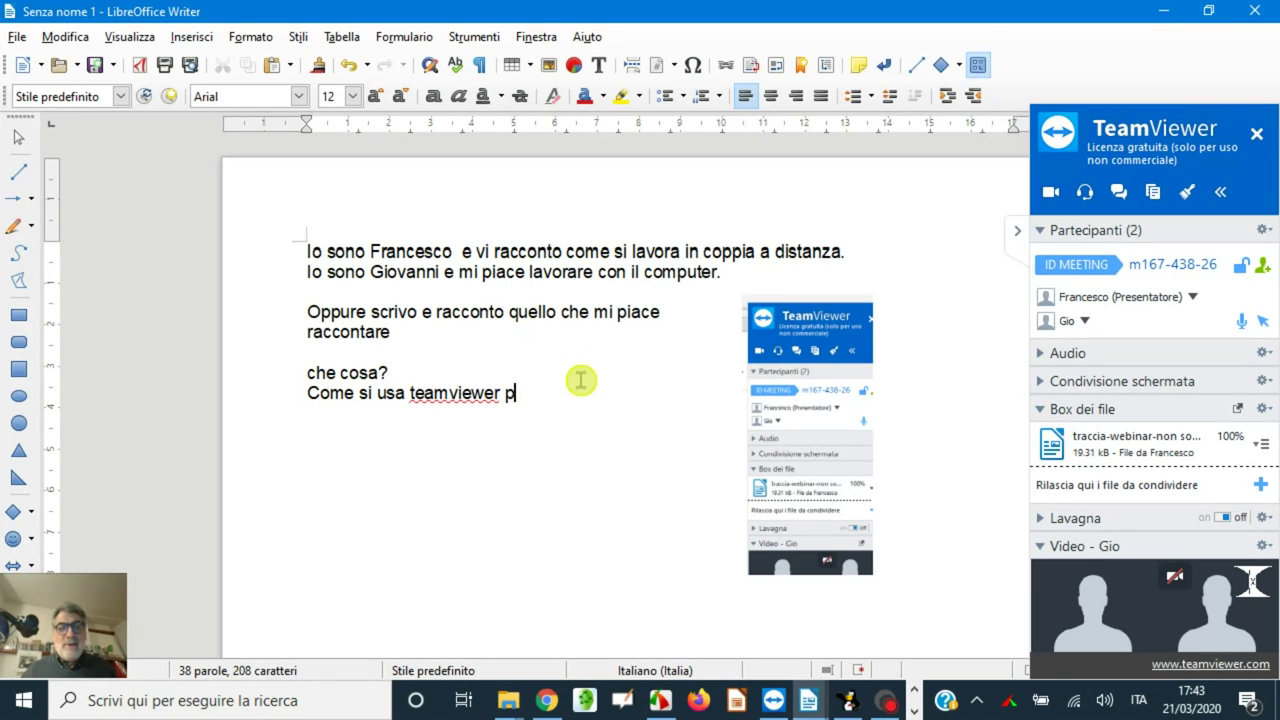
text(er lavor)
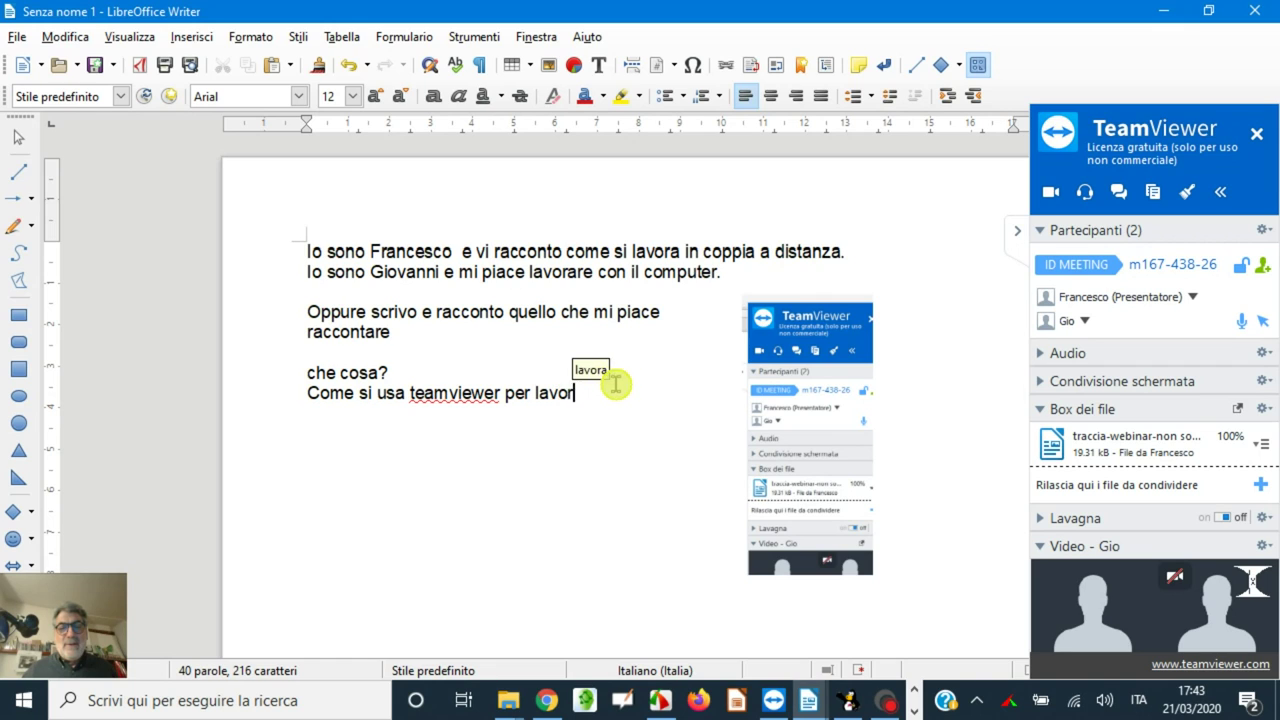
text(are in copp)
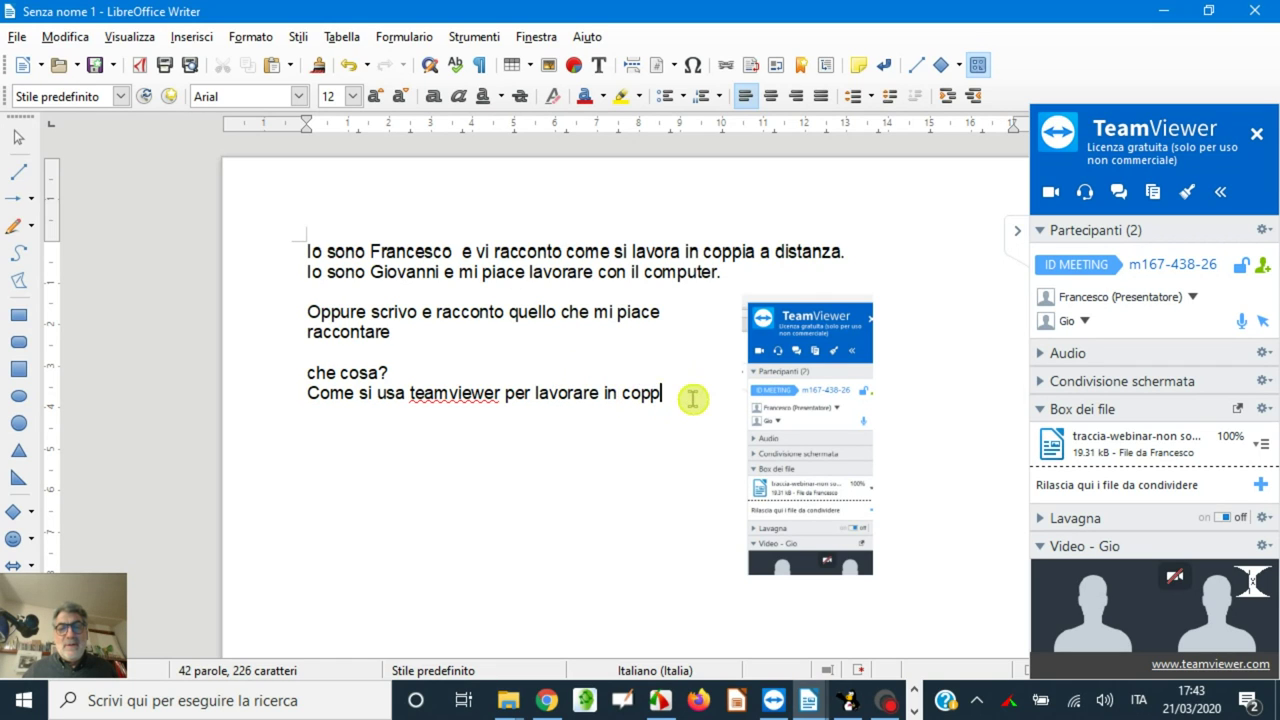
text(ia a distanza ma senza usare tecno)
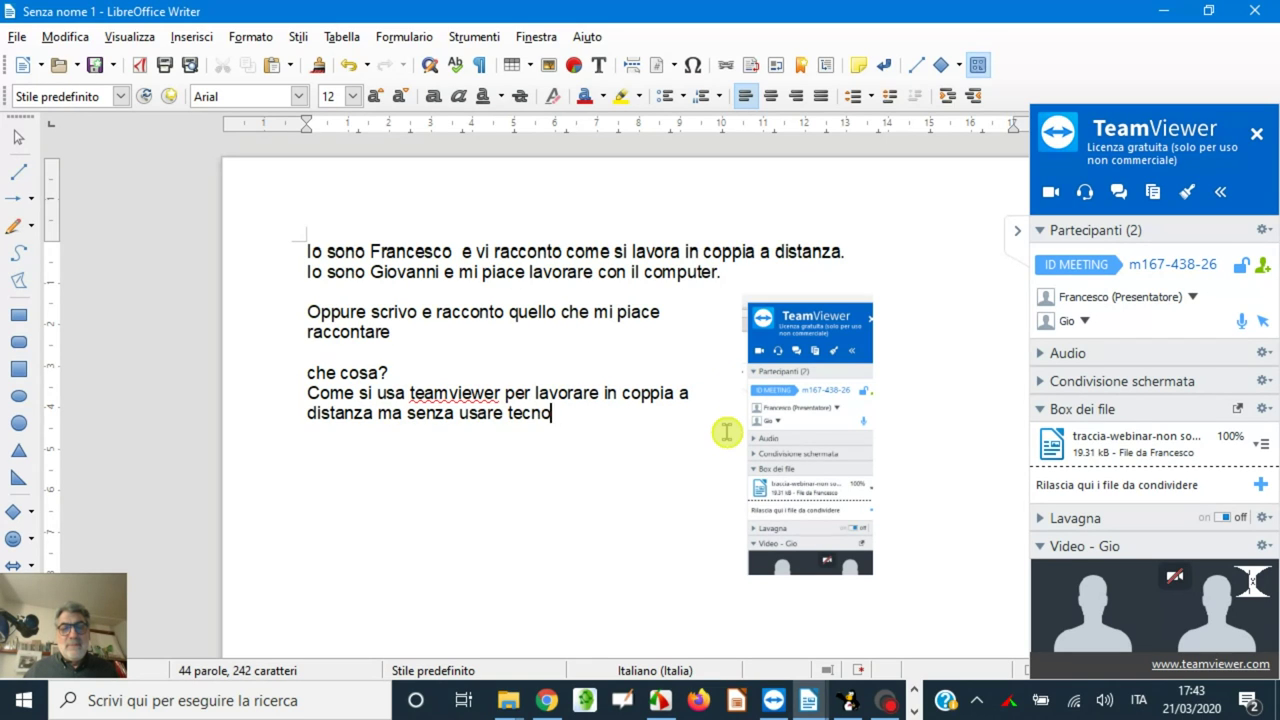
text(logie cloud)
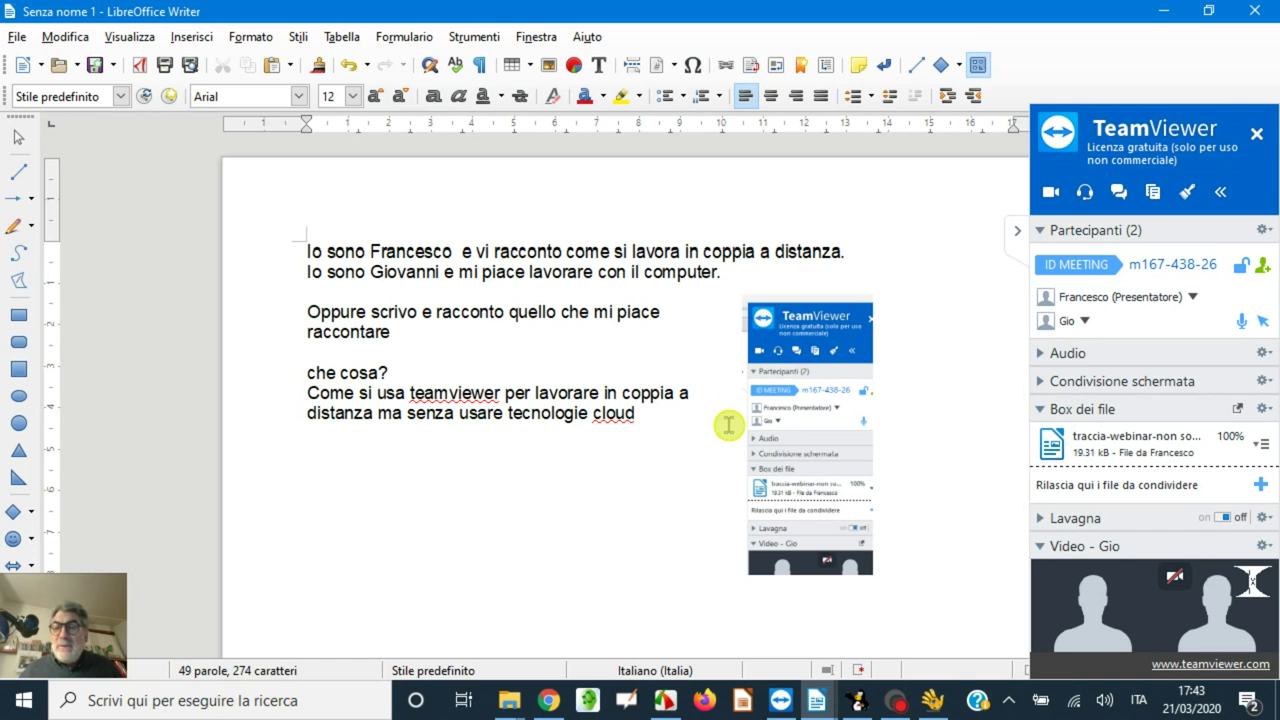
click(1087, 321)
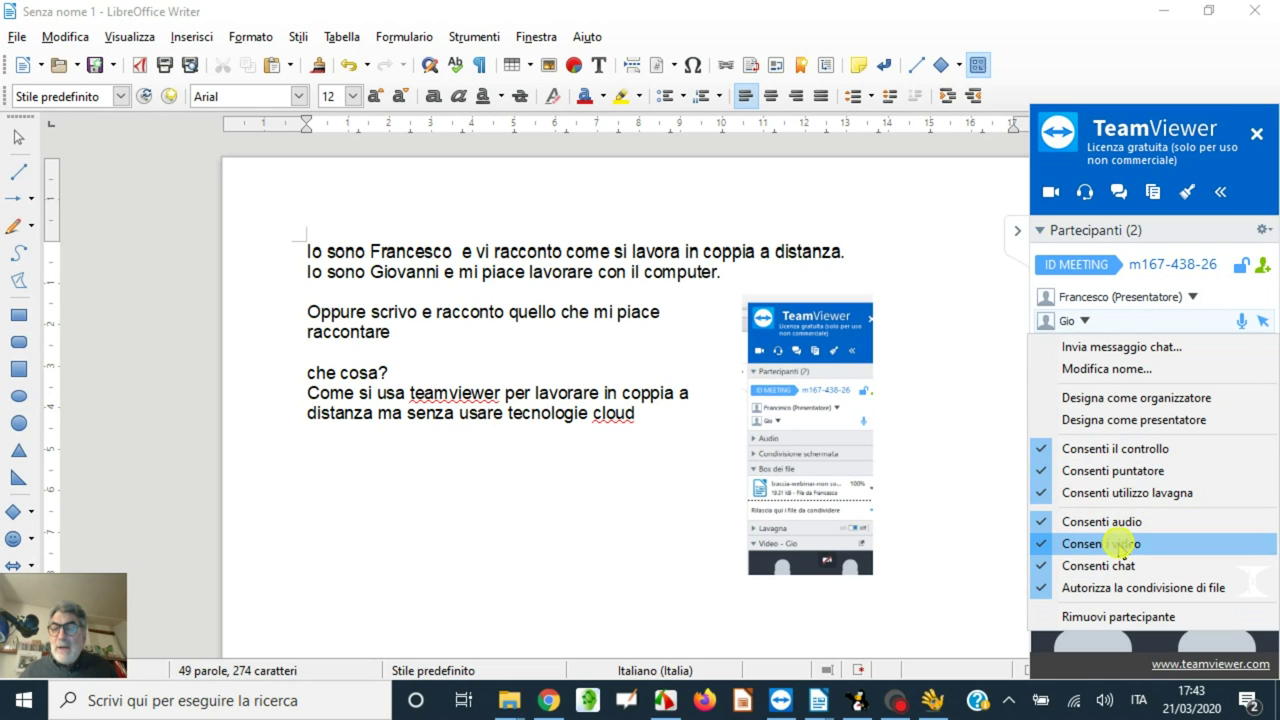
click(988, 352)
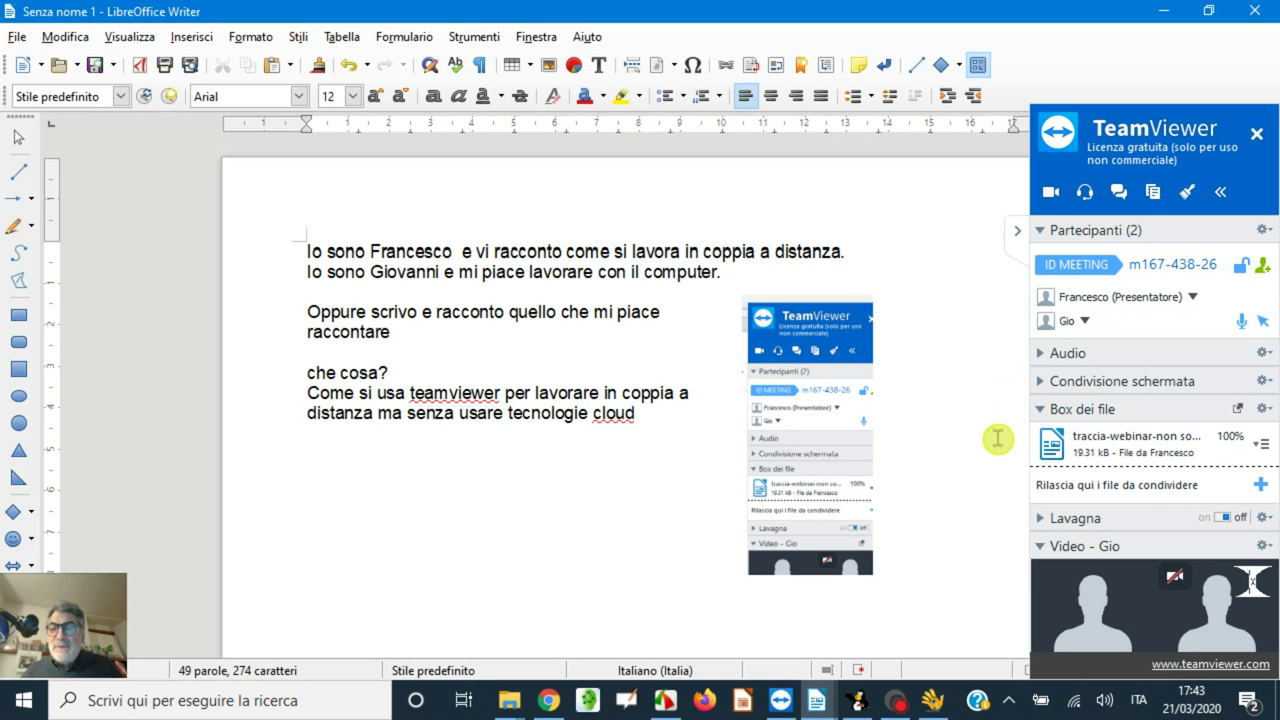
click(1040, 405)
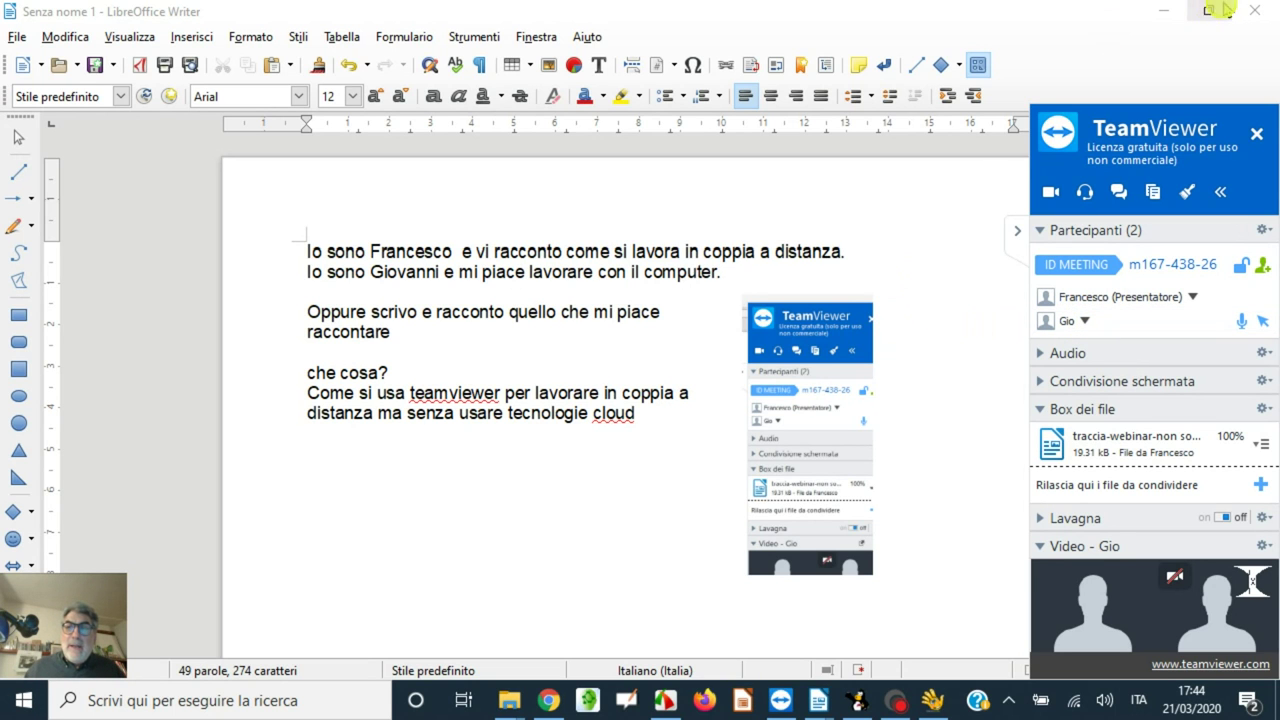
click(1162, 10)
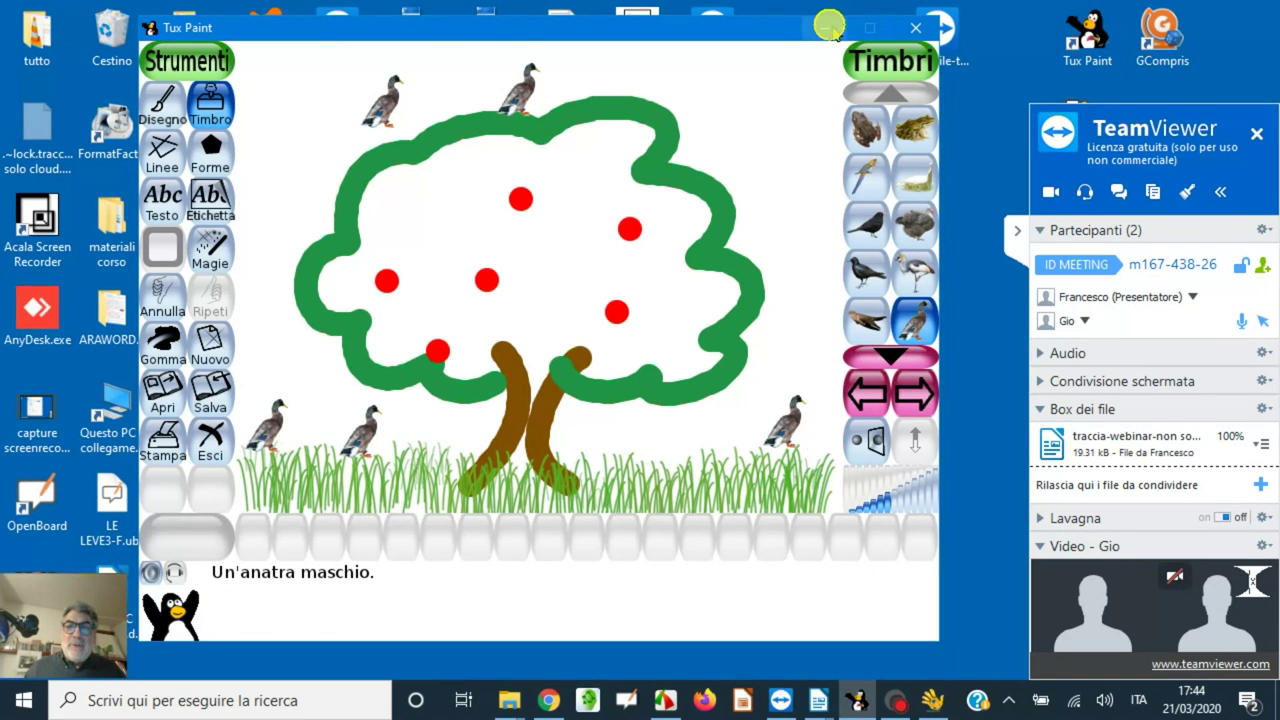
- Hide Tux Paint, bring Childsplay back, and decline quitting to return to the pong menu
click(824, 27)
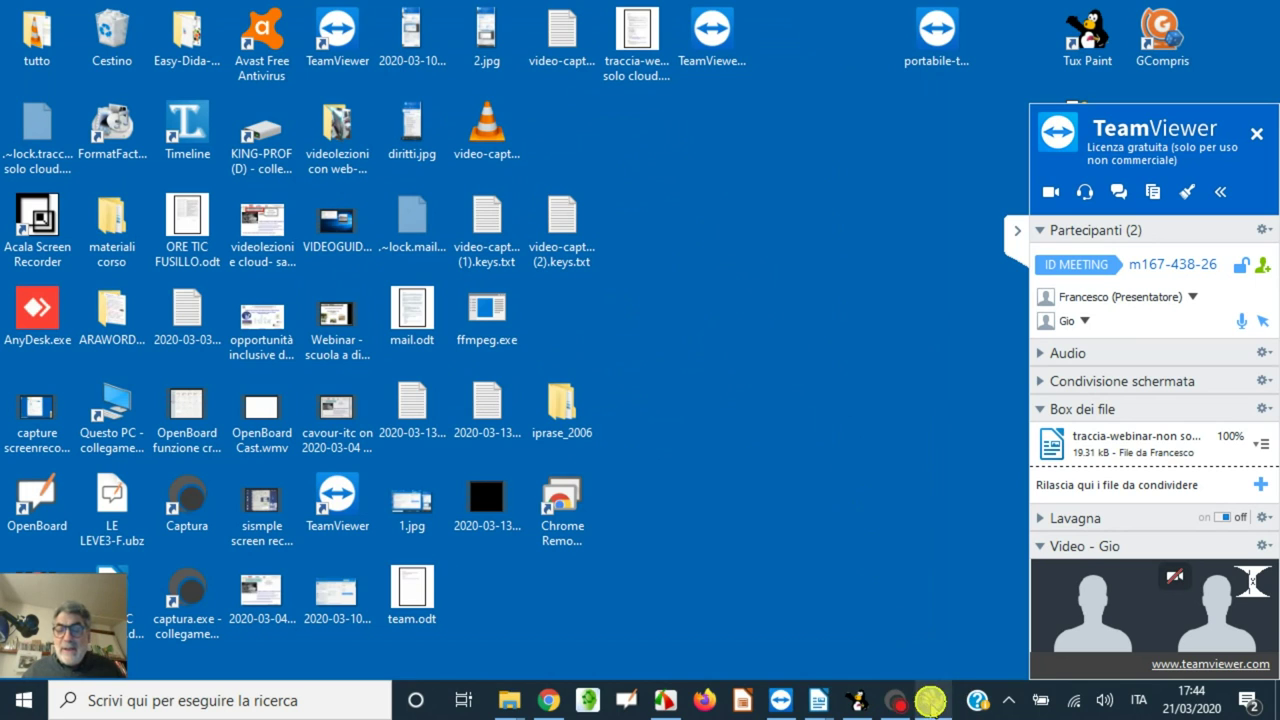
click(935, 700)
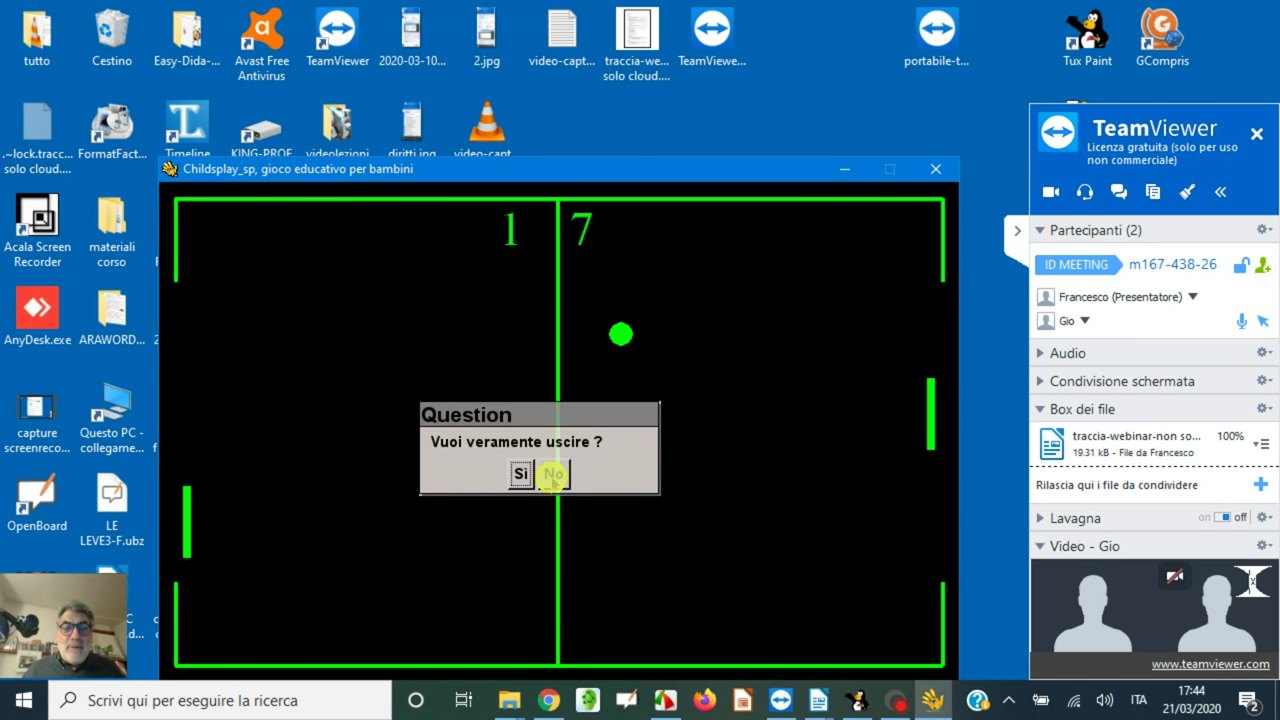
click(553, 474)
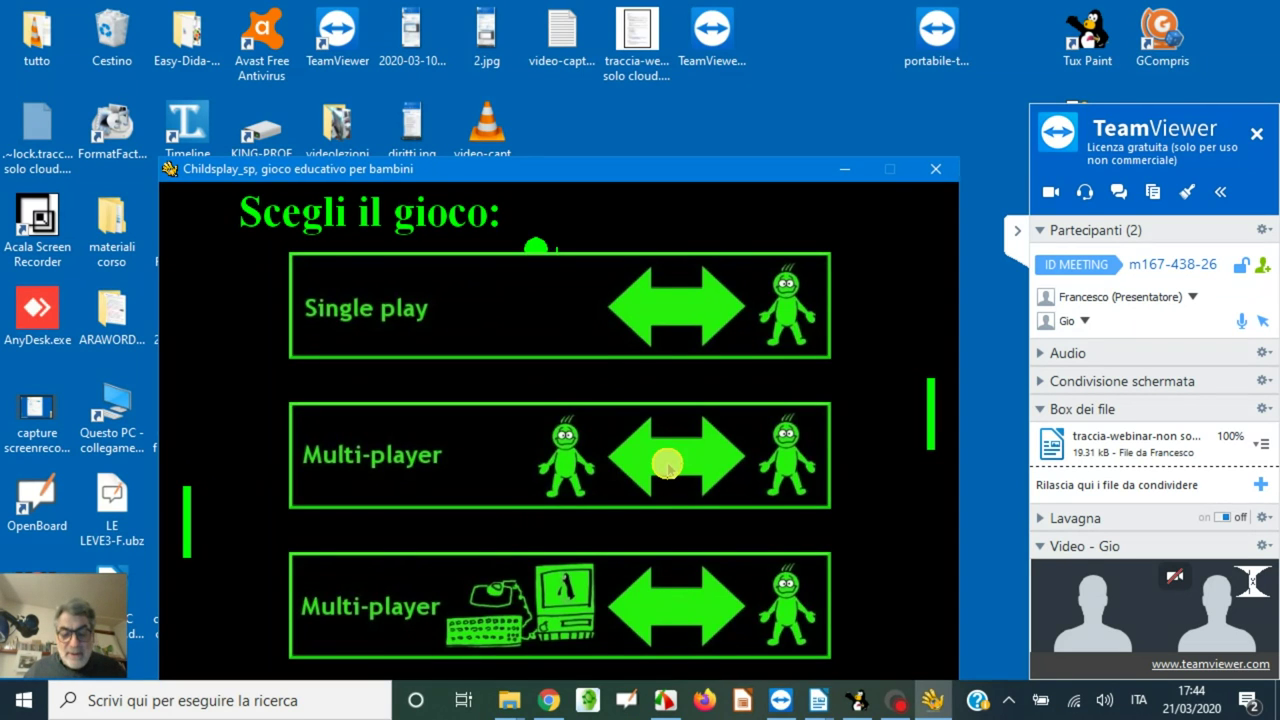
- Choose multi-player pong and start the match, moving the left paddle with Q and A
click(608, 459)
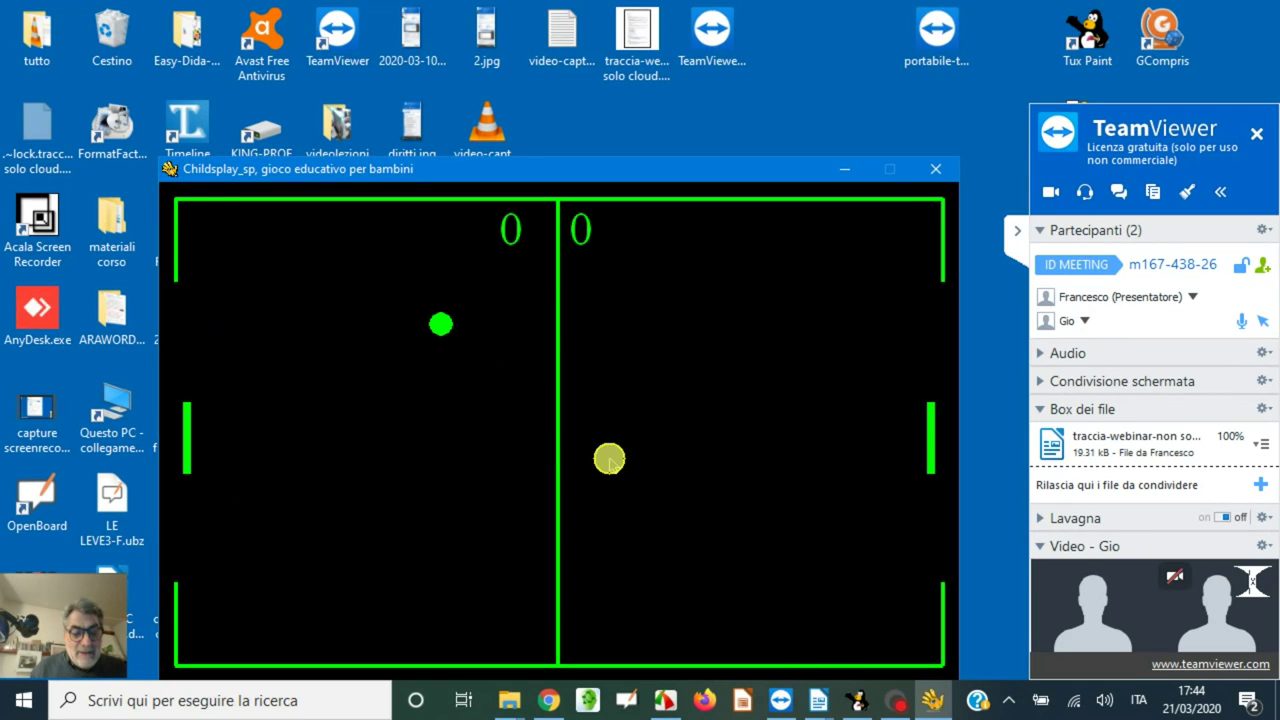
key(q)
key(q)
key(a)
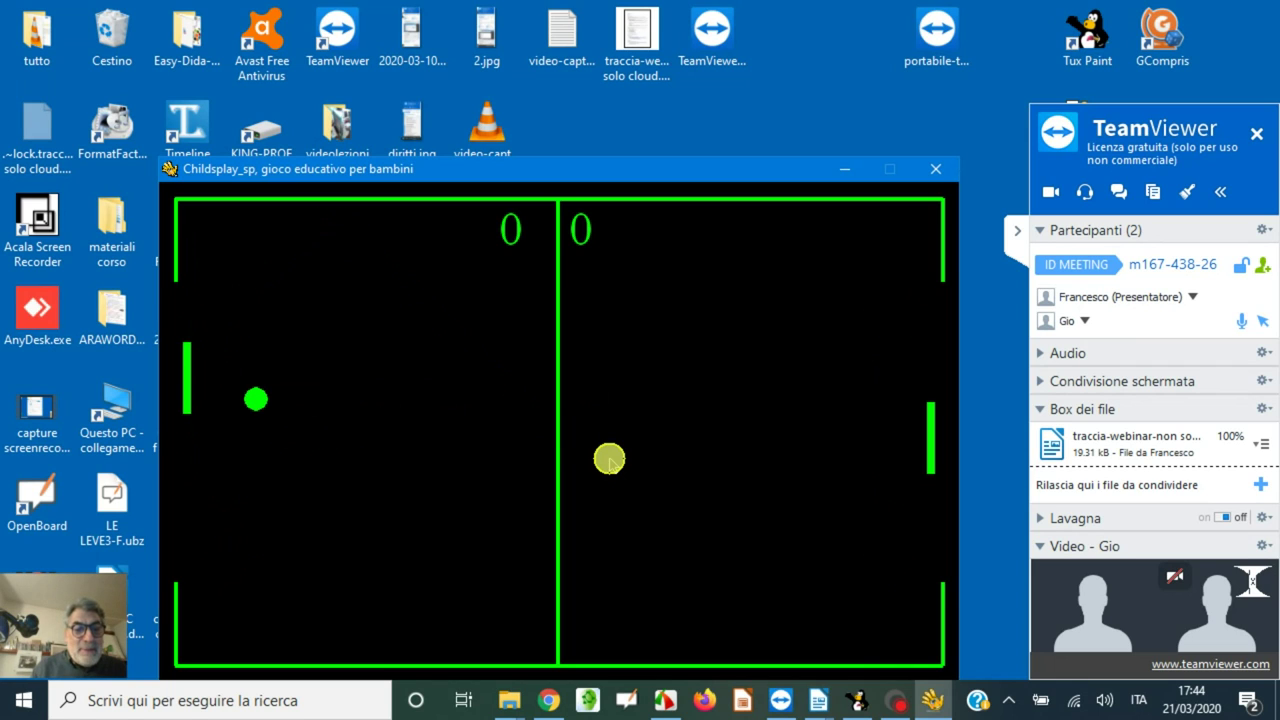
key(q)
key(a)
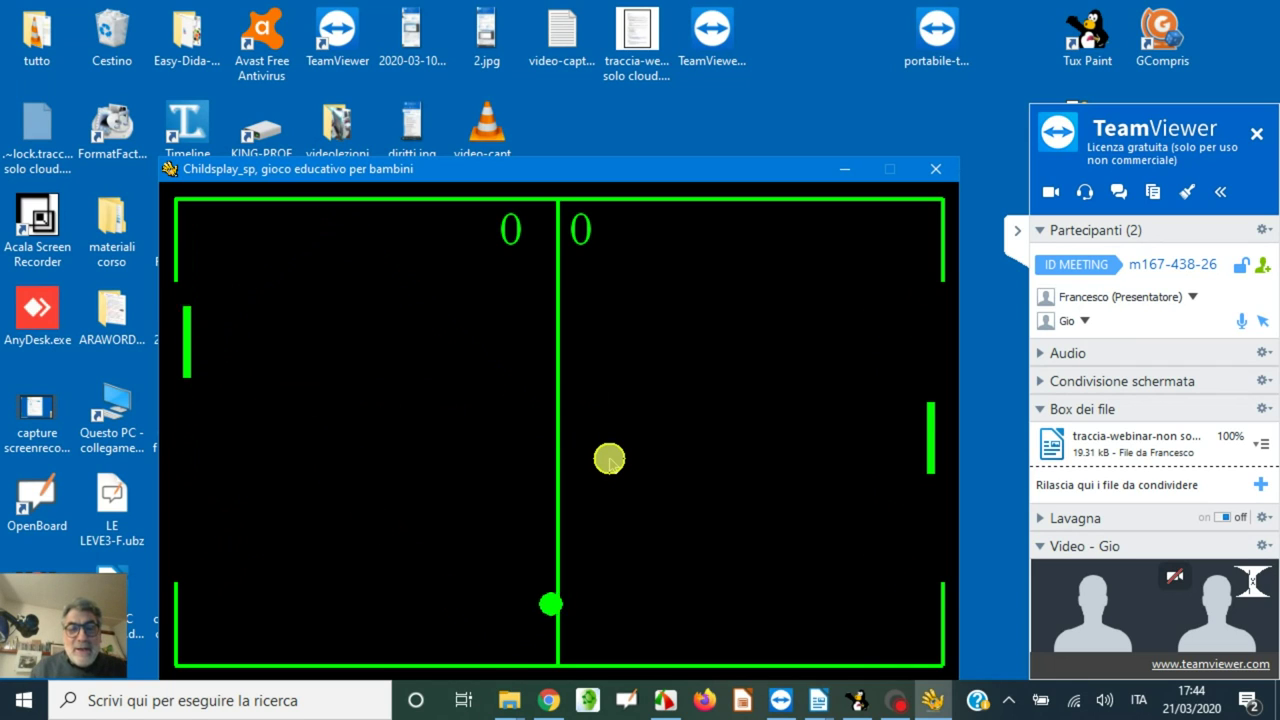
key(a)
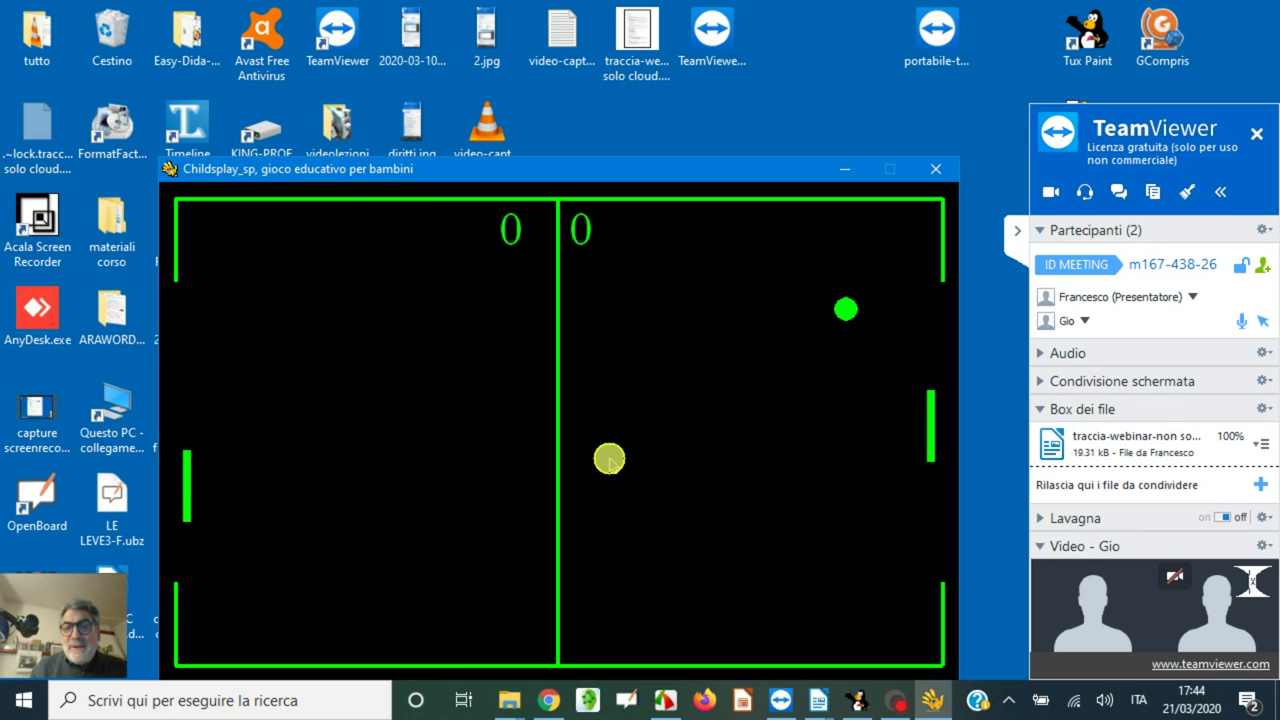
key(q)
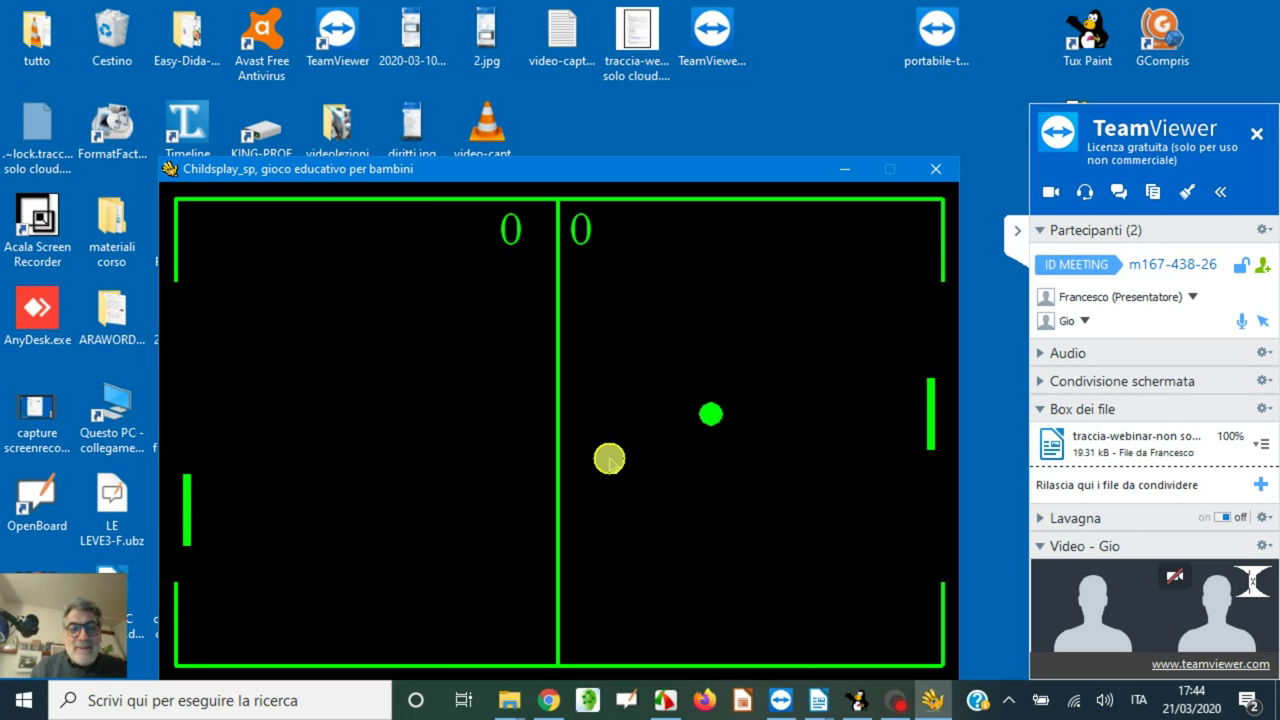
key(a)
key(q)
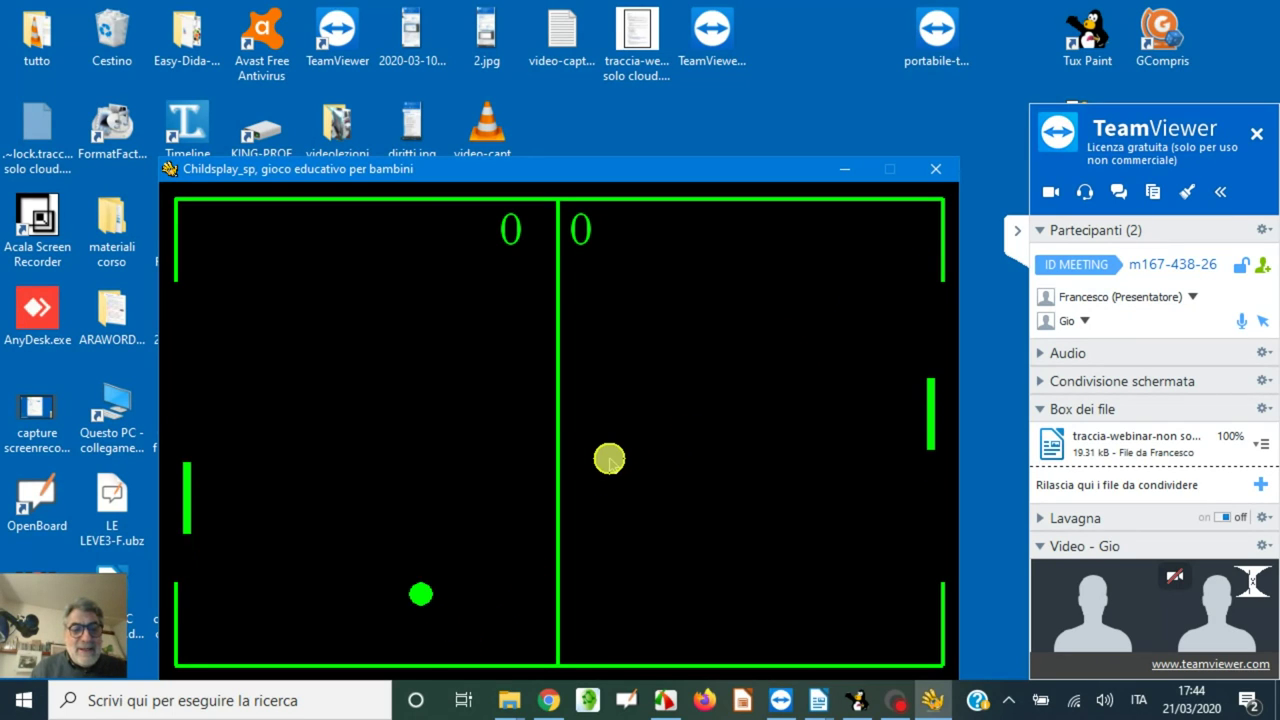
key(q)
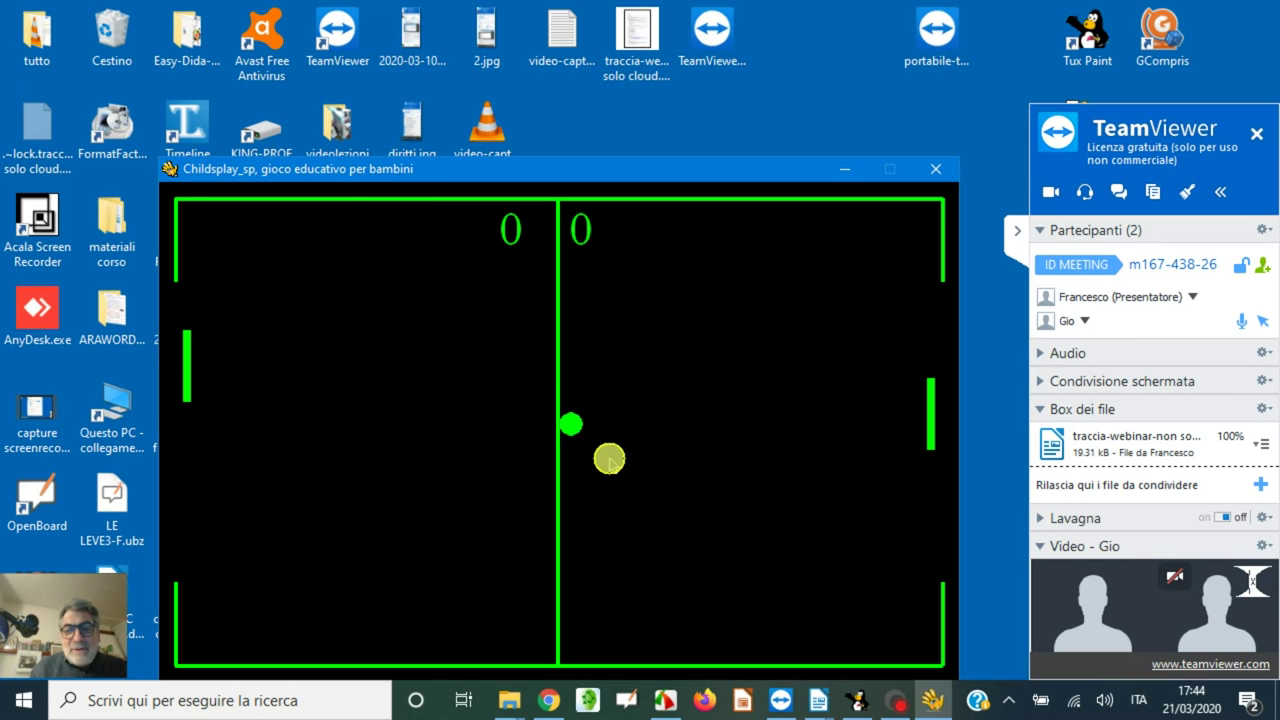
key(a)
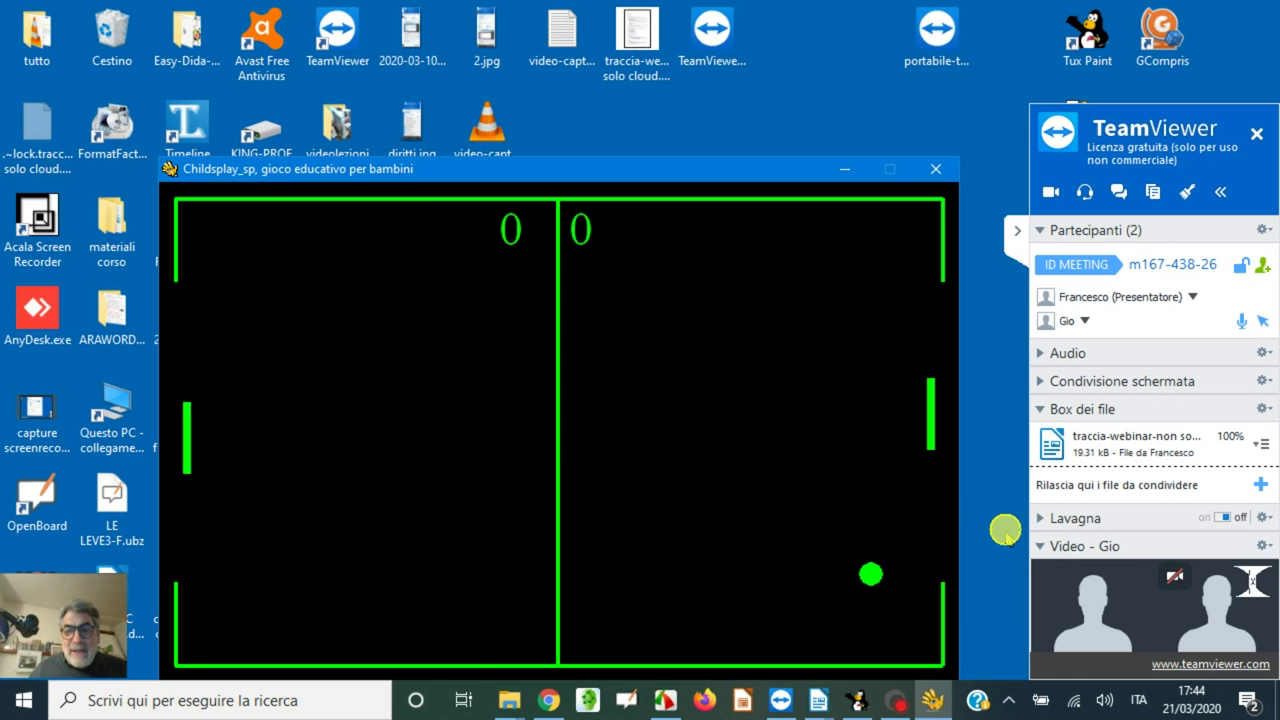
- Keep returning the ball until the score is 2–0, then quit with Esc and confirm
key(a)
key(a)
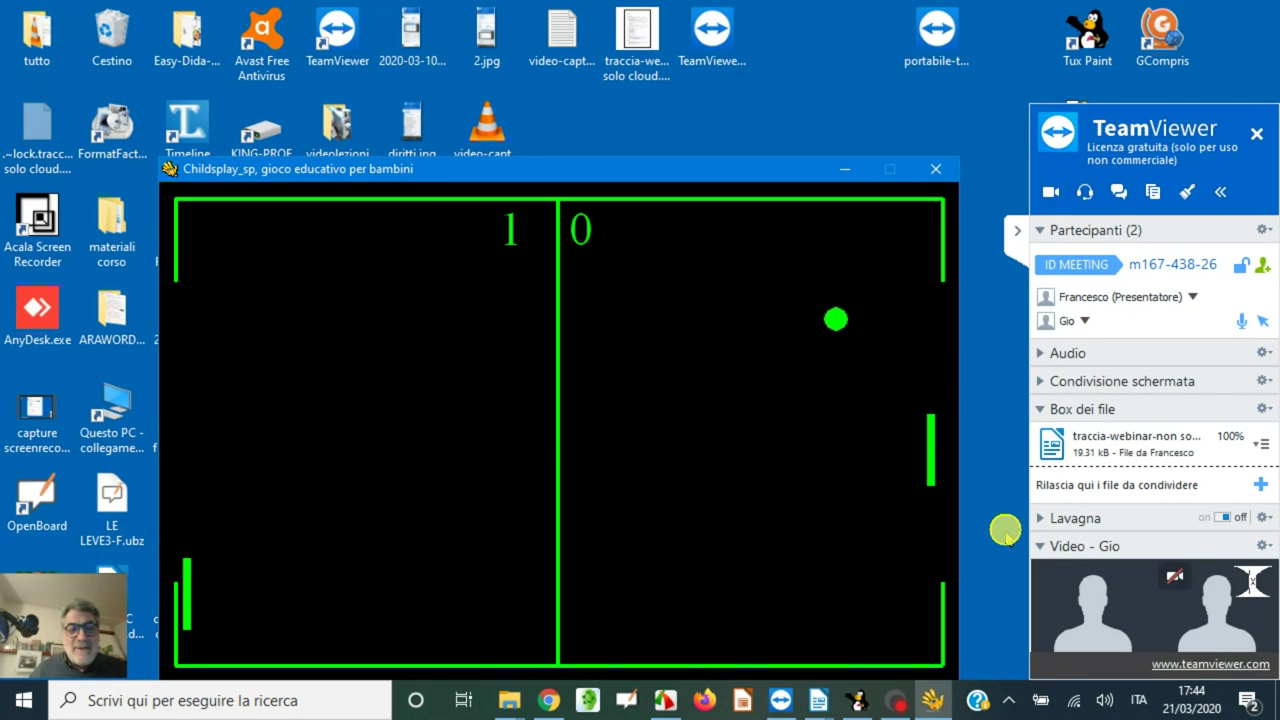
key(q)
key(q)
key(a)
key(a)
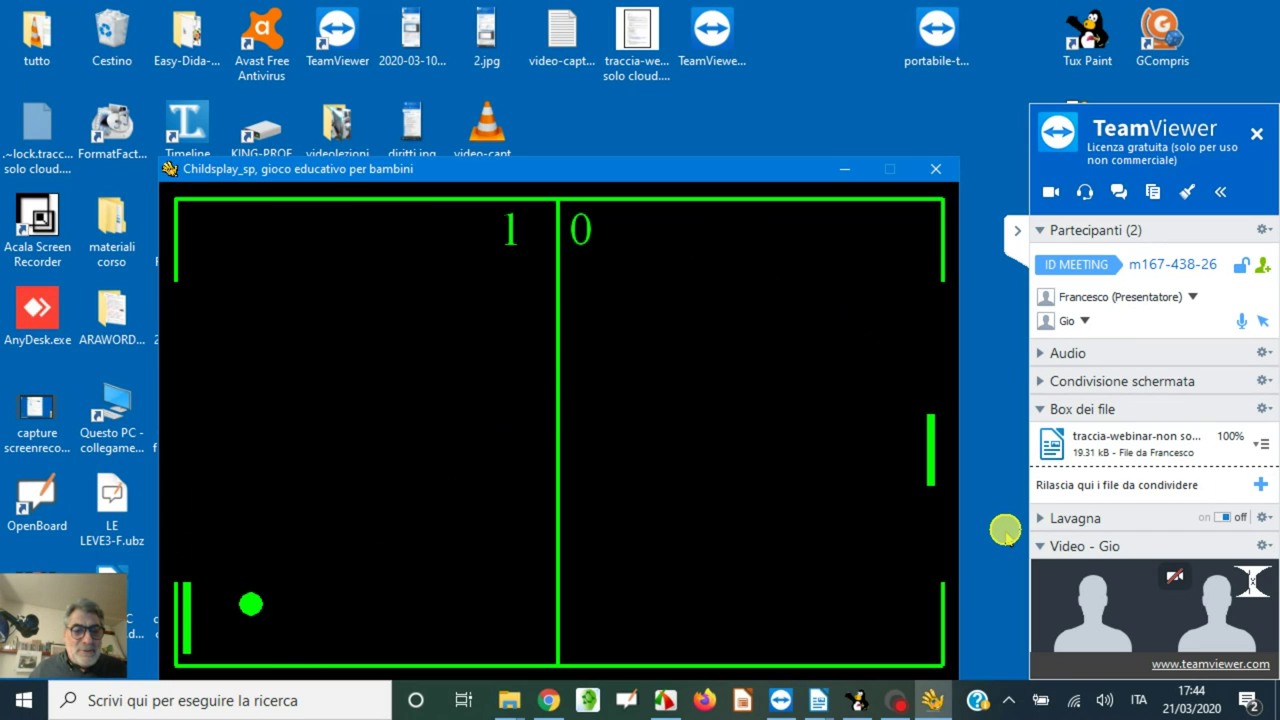
key(q)
key(q)
key(q)
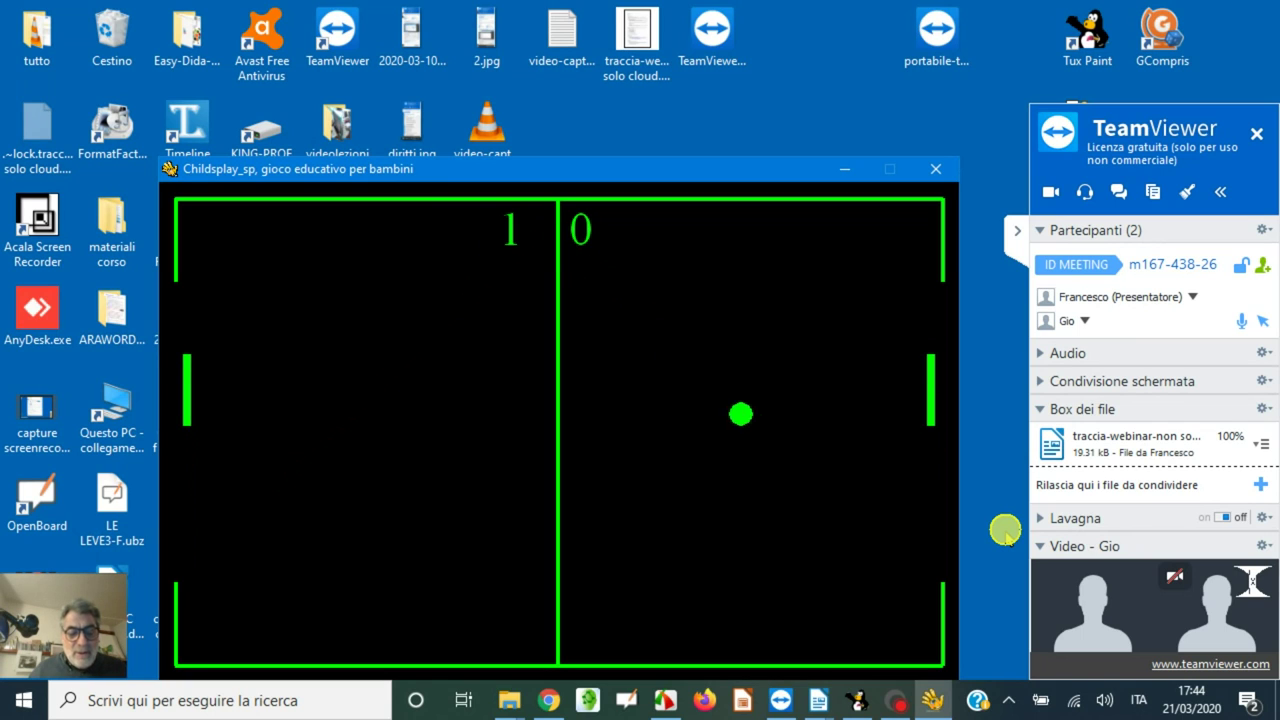
key(a)
key(a)
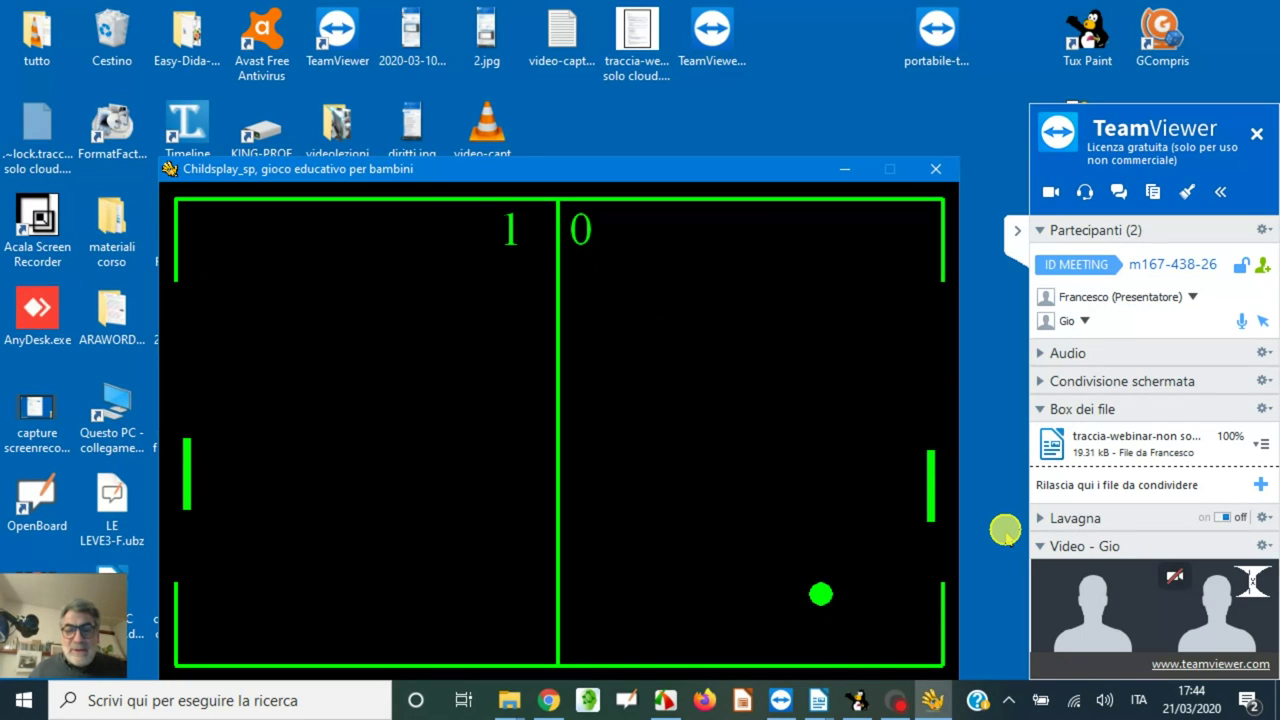
key(q)
key(q)
key(q)
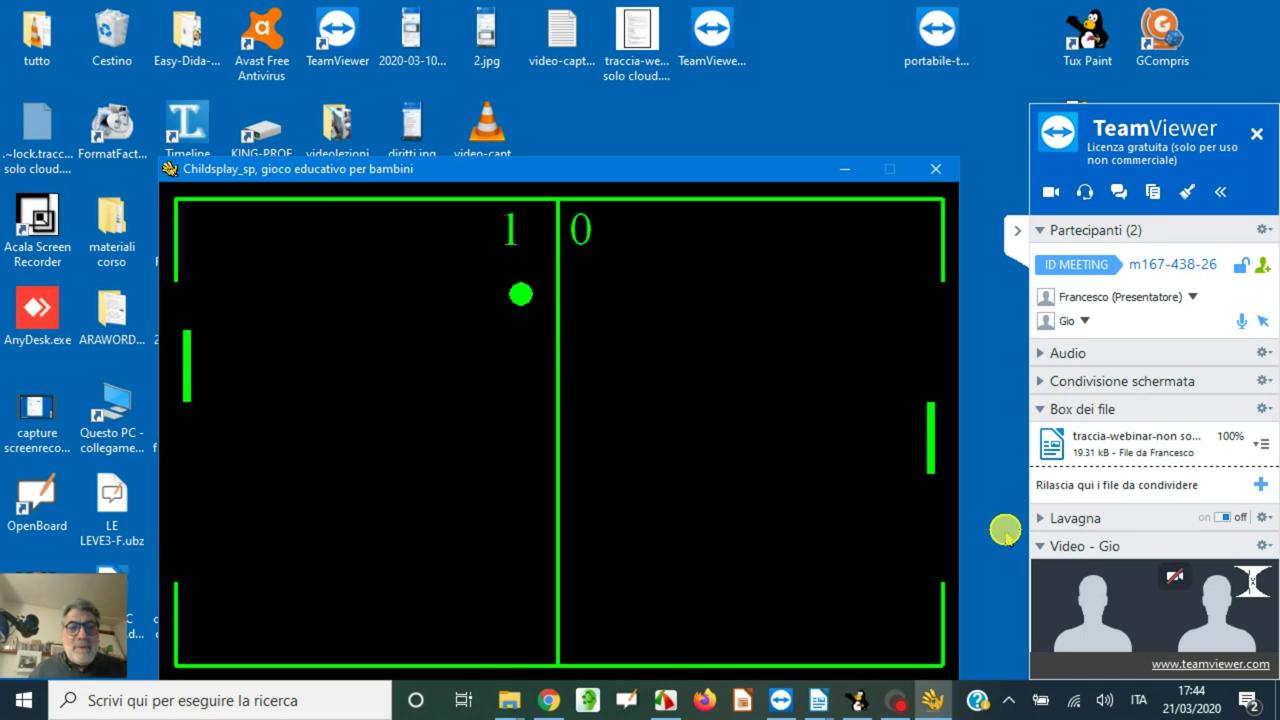
key(a)
key(a)
key(a)
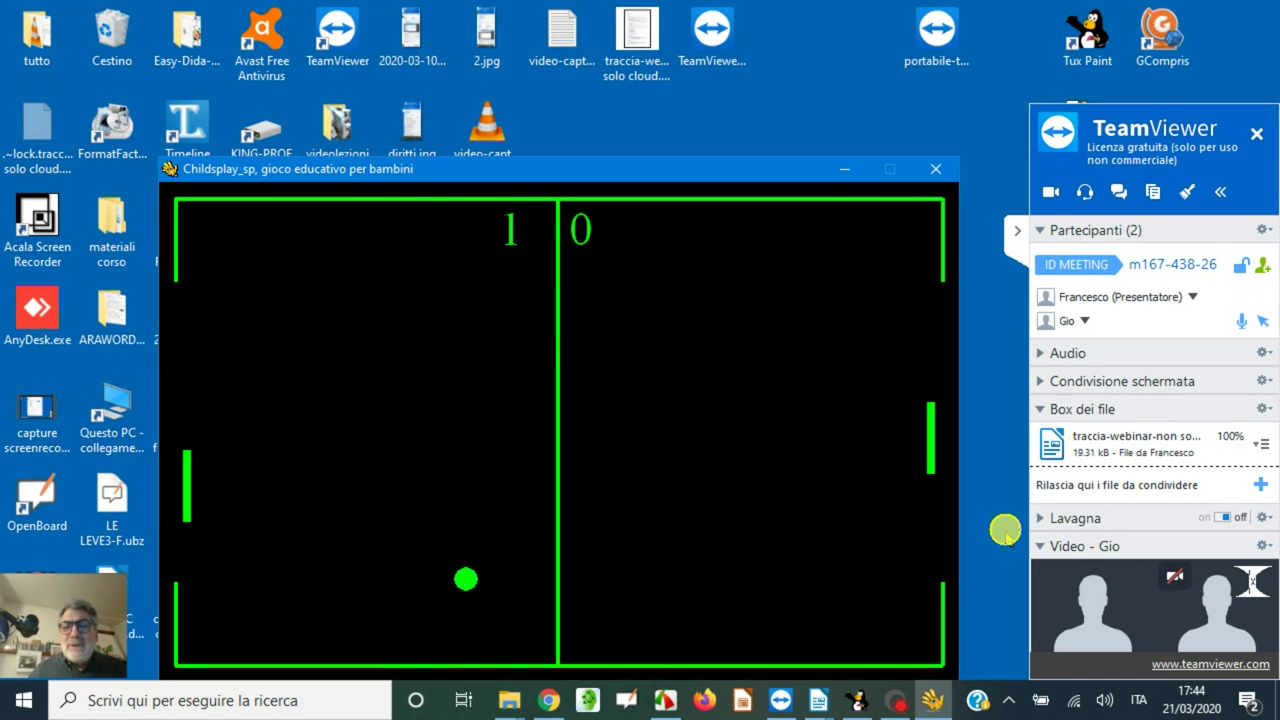
key(q)
key(q)
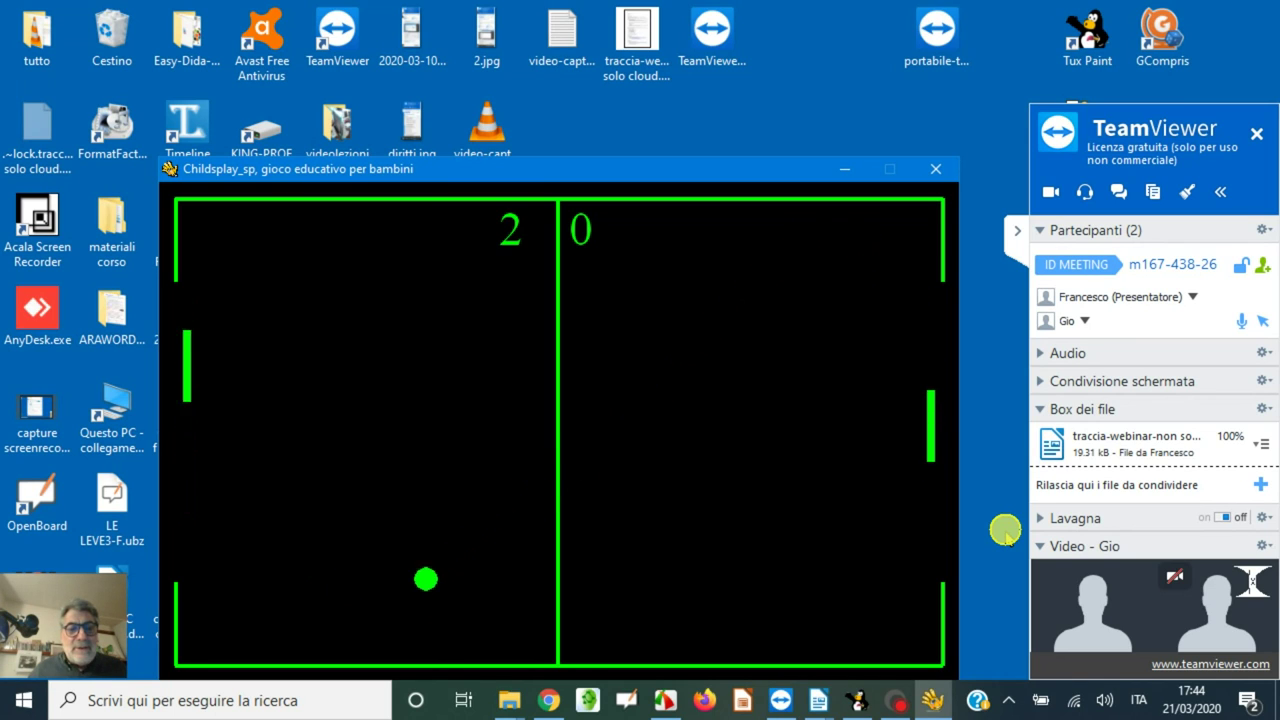
key(a)
key(a)
key(q)
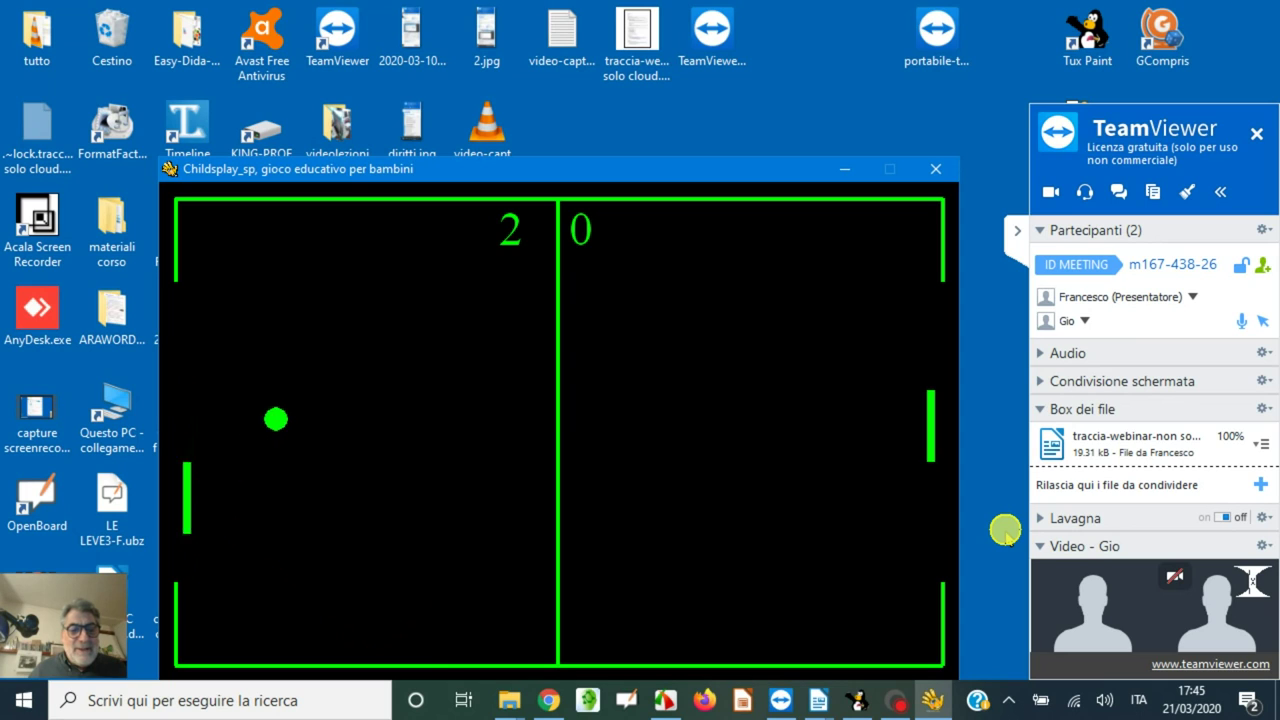
key(q)
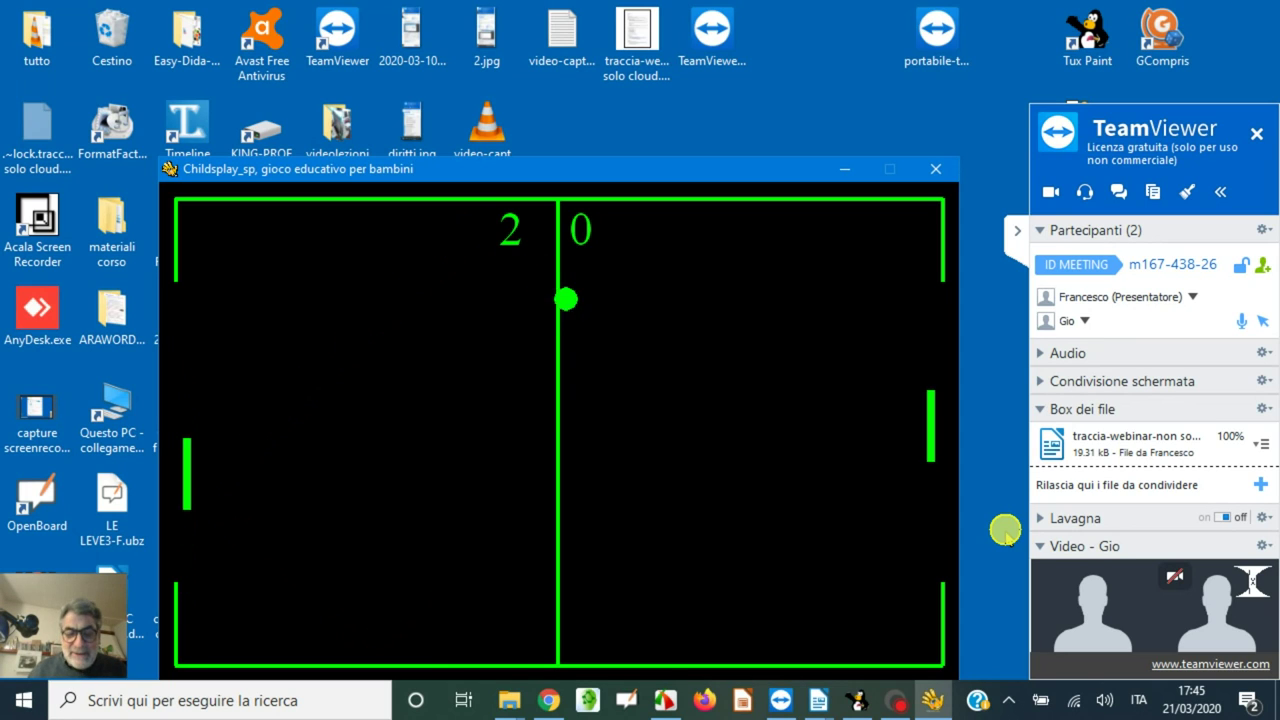
key(Escape)
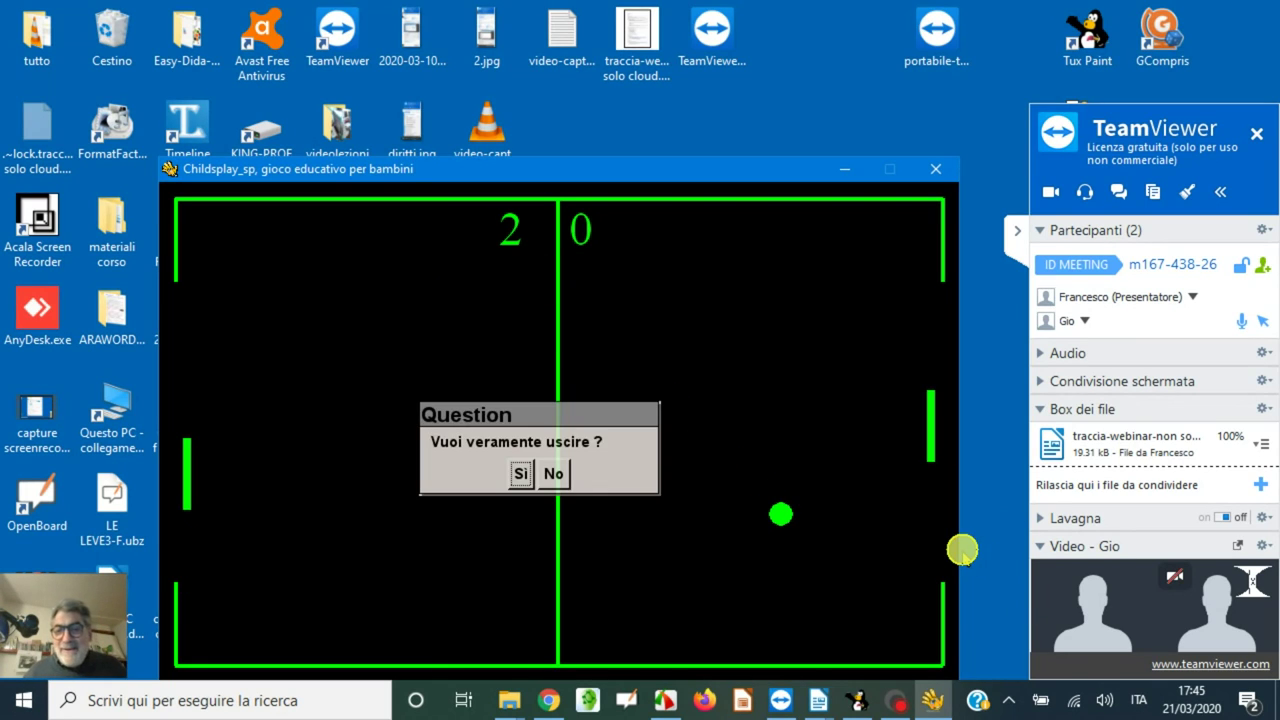
key(Return)
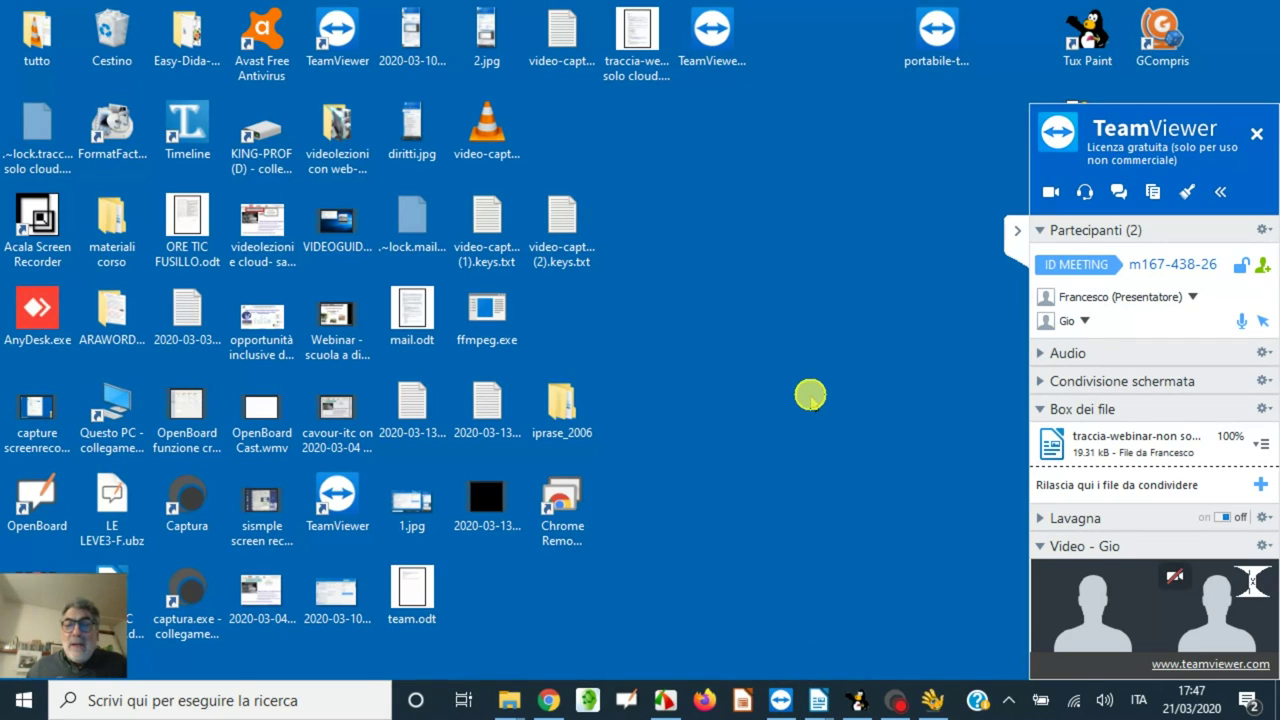
- Show the taskbar previews of the two open Writer documents
mouse_move(815, 690)
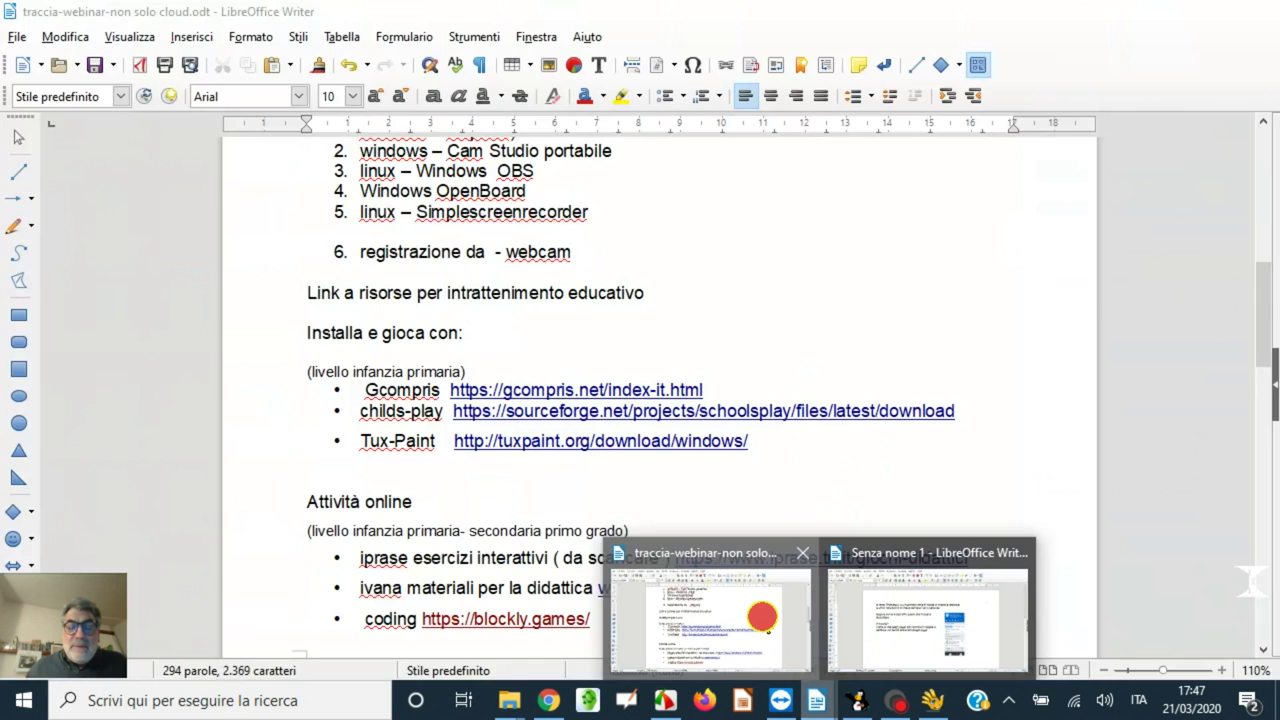
- Scroll through the educational links document, then minimize Writer and collapse the meeting panel
click(803, 664)
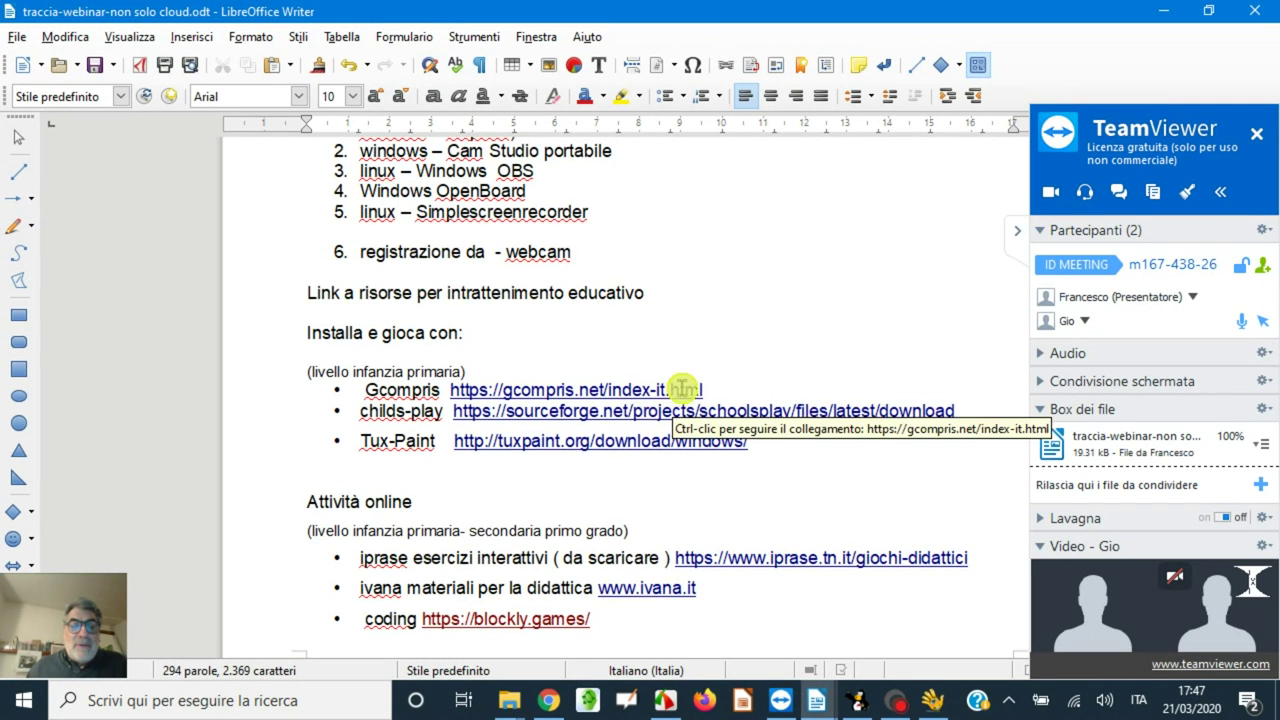
scroll(695, 378, up, 4)
scroll(704, 372, down, 5)
scroll(705, 372, down, 10)
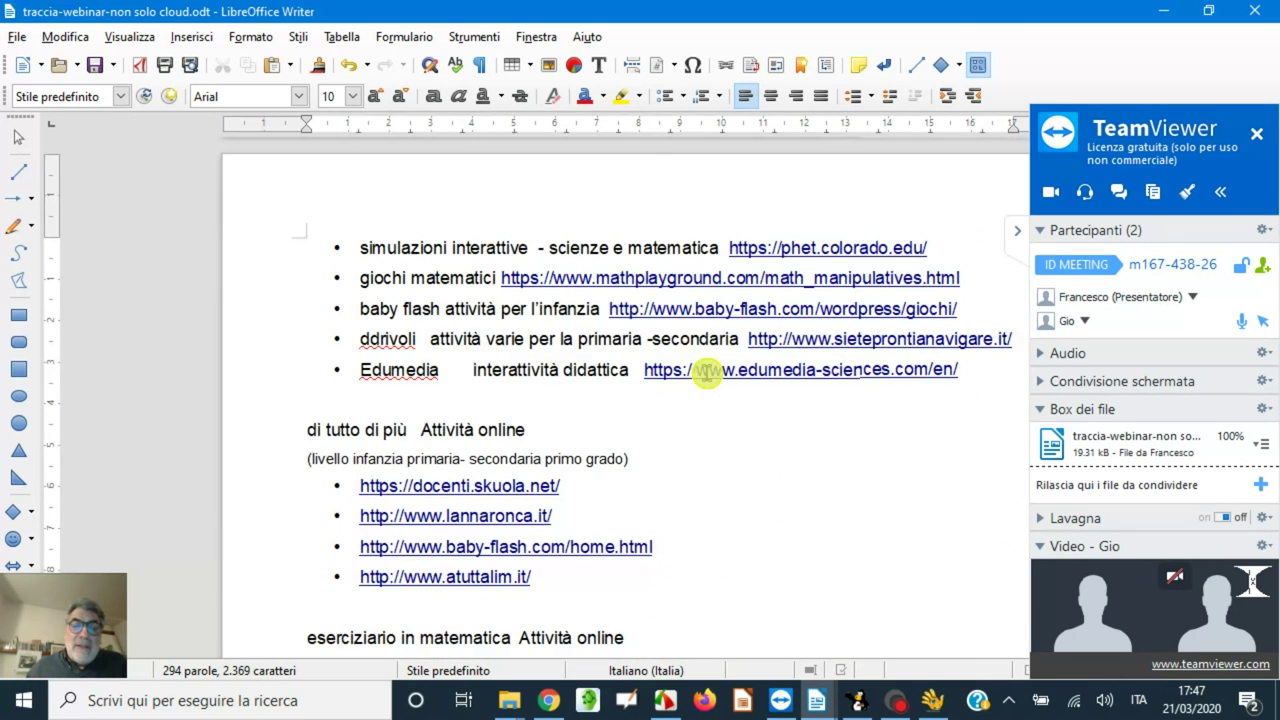
scroll(705, 372, down, 1)
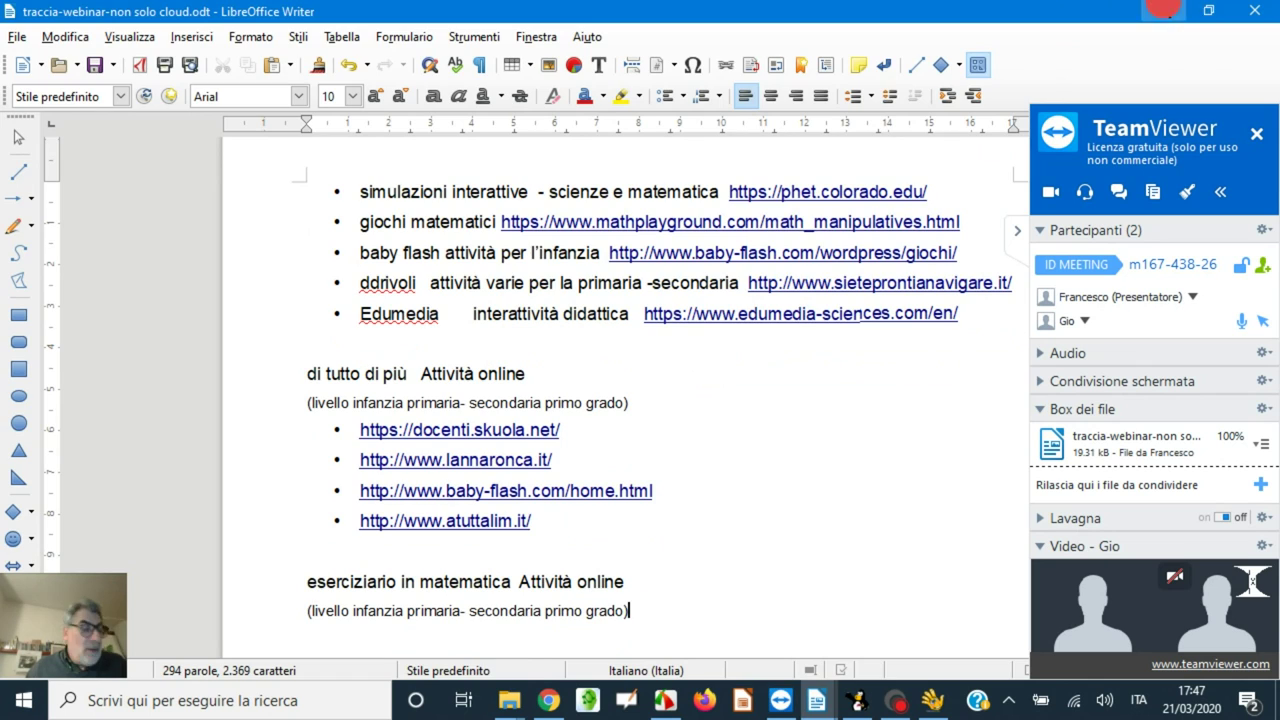
click(1162, 8)
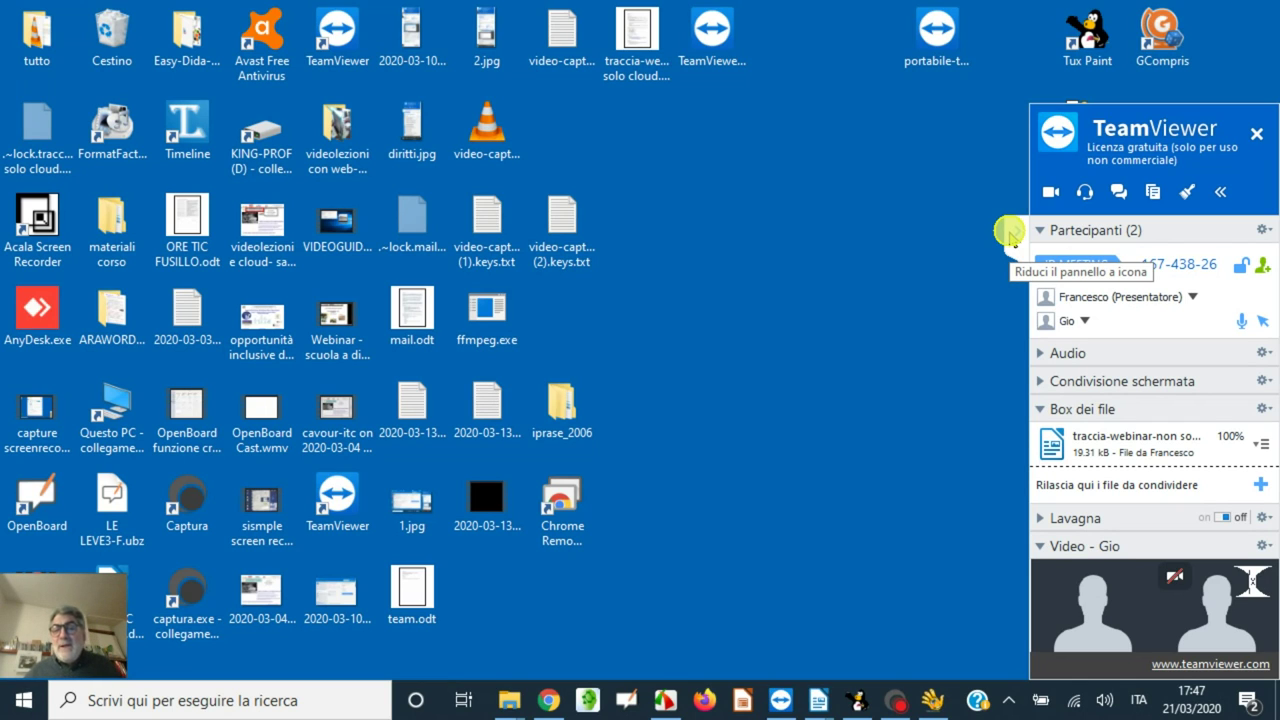
click(1014, 231)
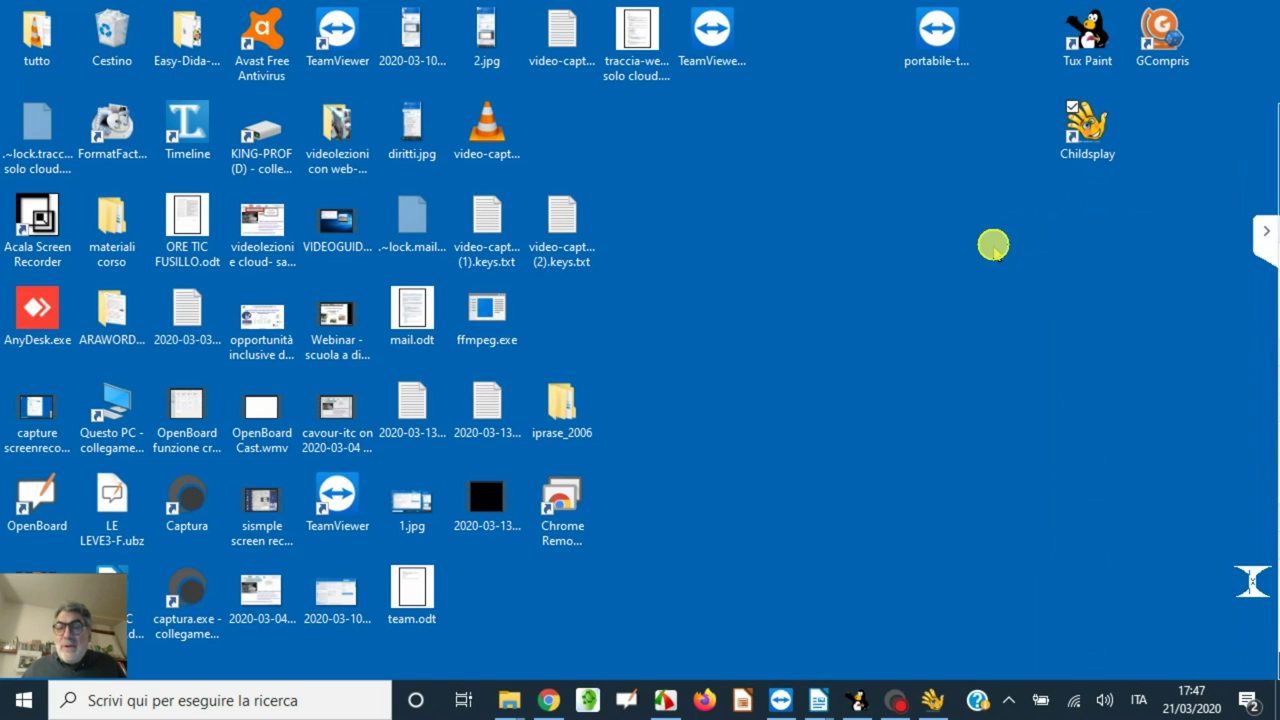